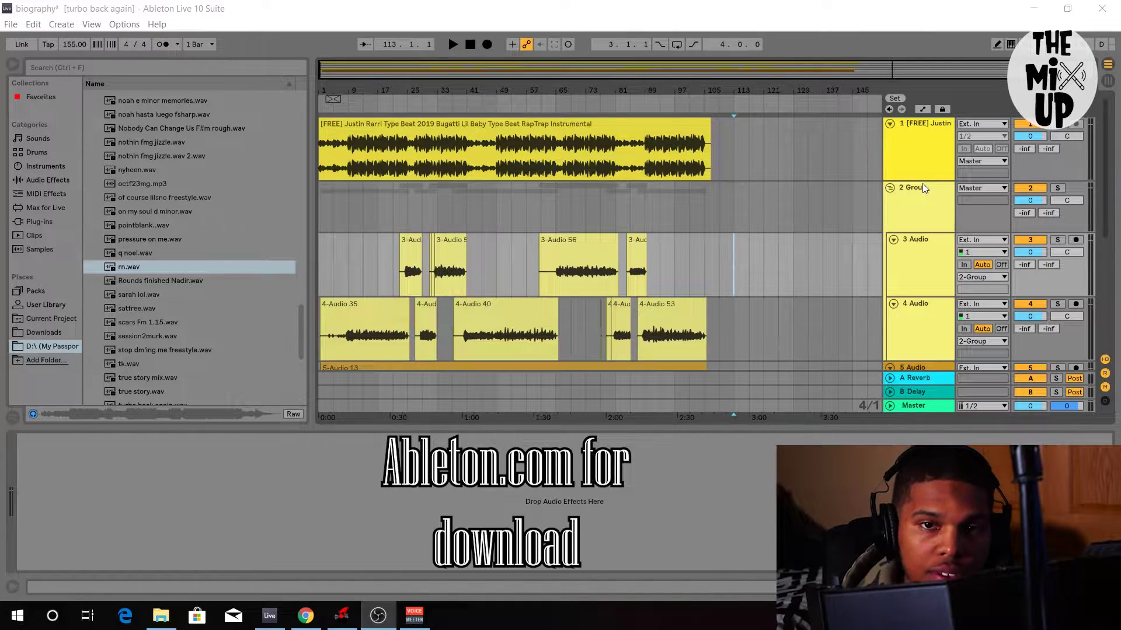
# Play from bar 6, solo the 2 Group vocal bus, and show its NS1-to-De-esser effect chain.
pyautogui.click(923, 188)
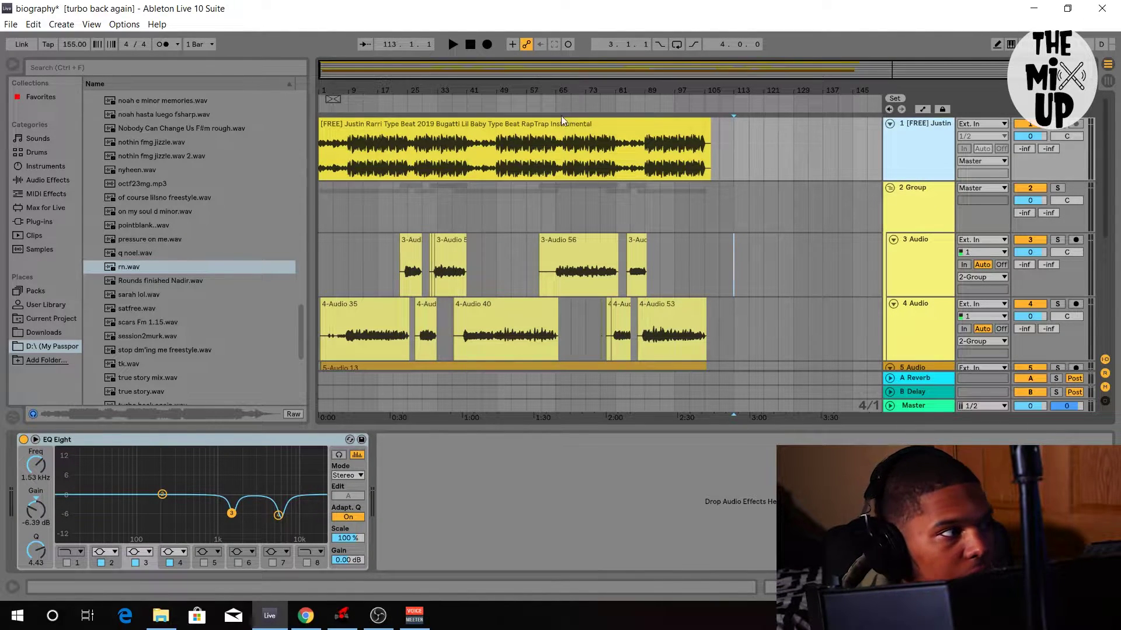
pyautogui.click(339, 120)
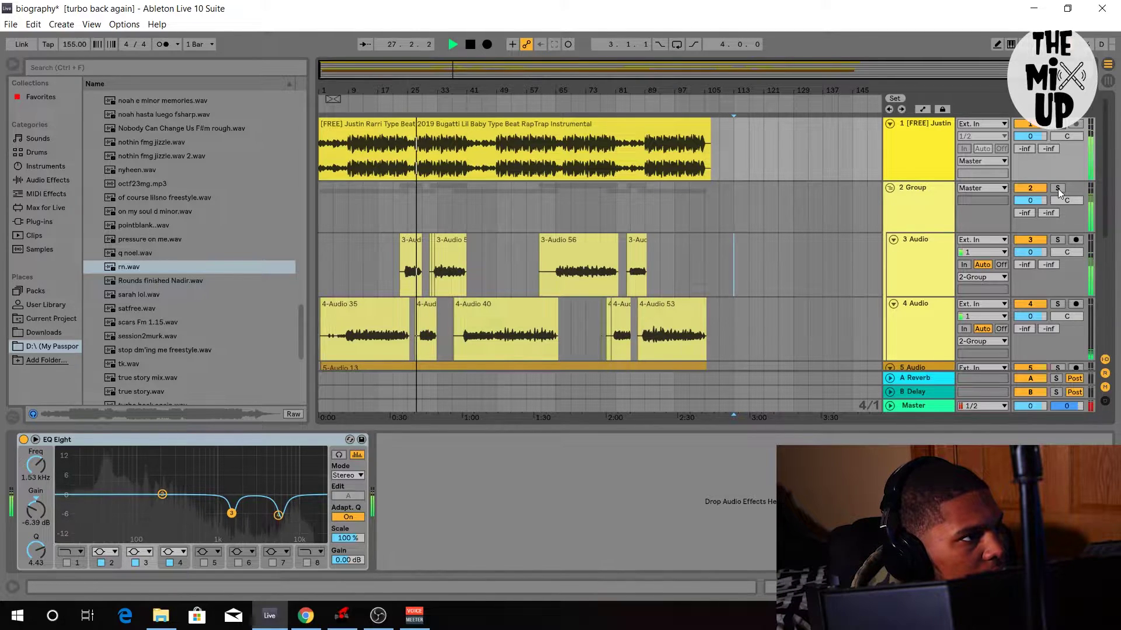
pyautogui.click(1057, 188)
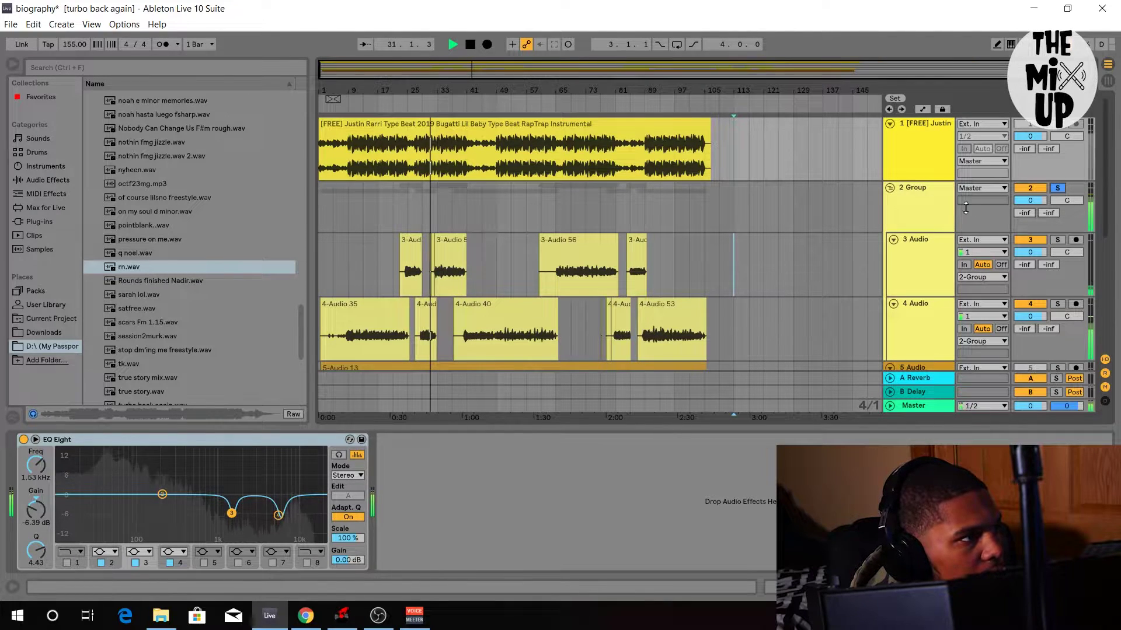
pyautogui.click(933, 205)
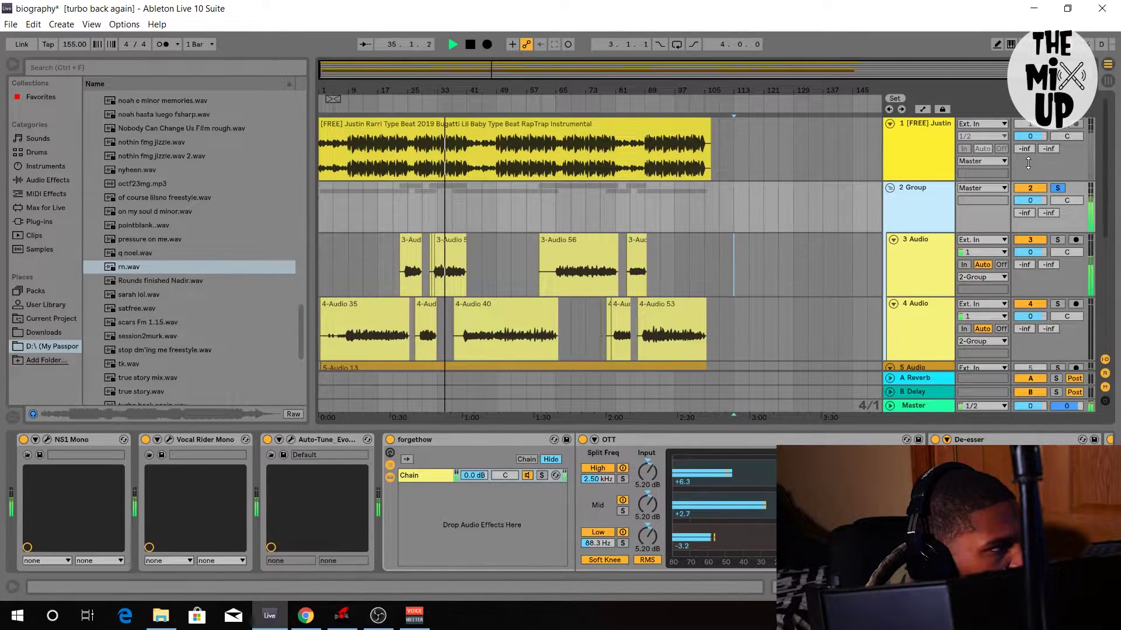
# Stop playback and open the NS1 Mono settings window, moving it to the left.
pyautogui.press('space')
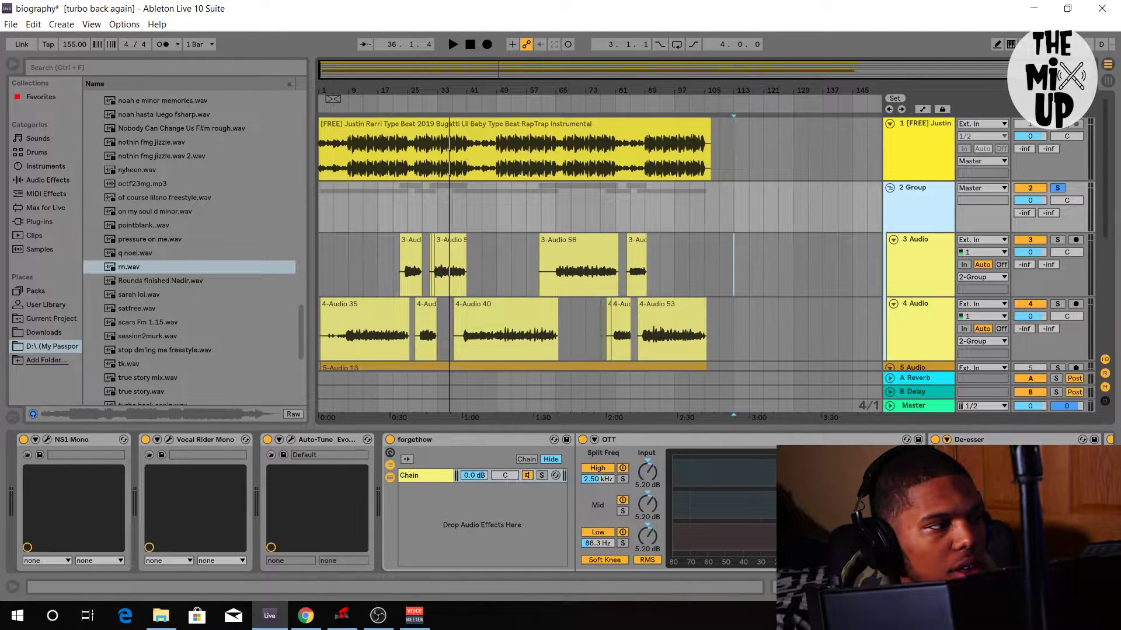
pyautogui.scroll(-2, 560, 502)
pyautogui.scroll(2, 386, 502)
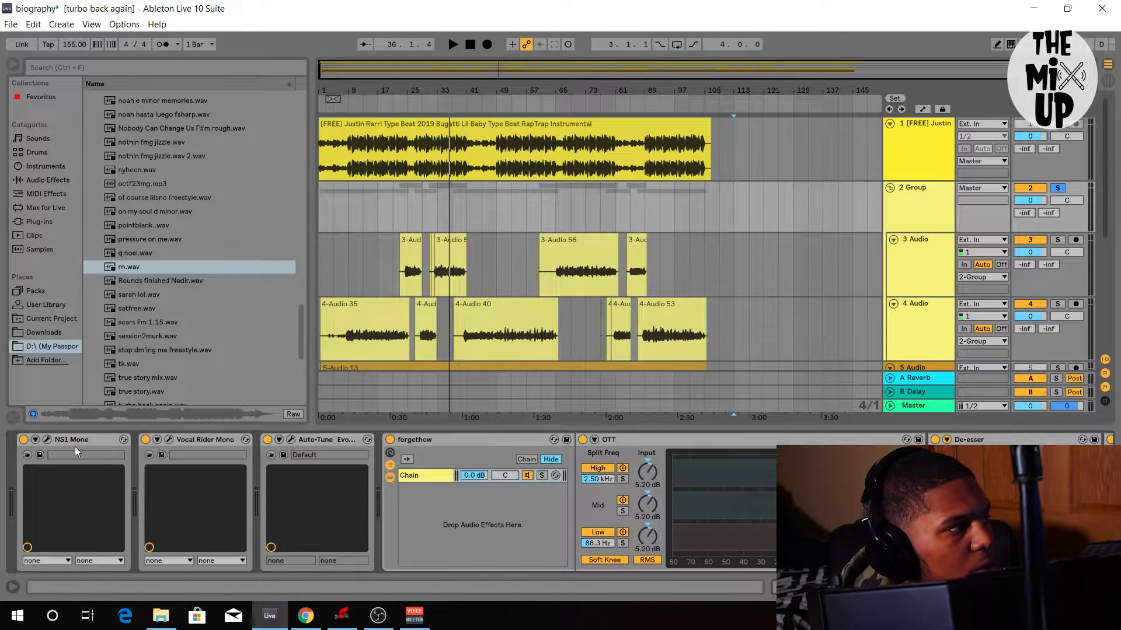
pyautogui.click(48, 439)
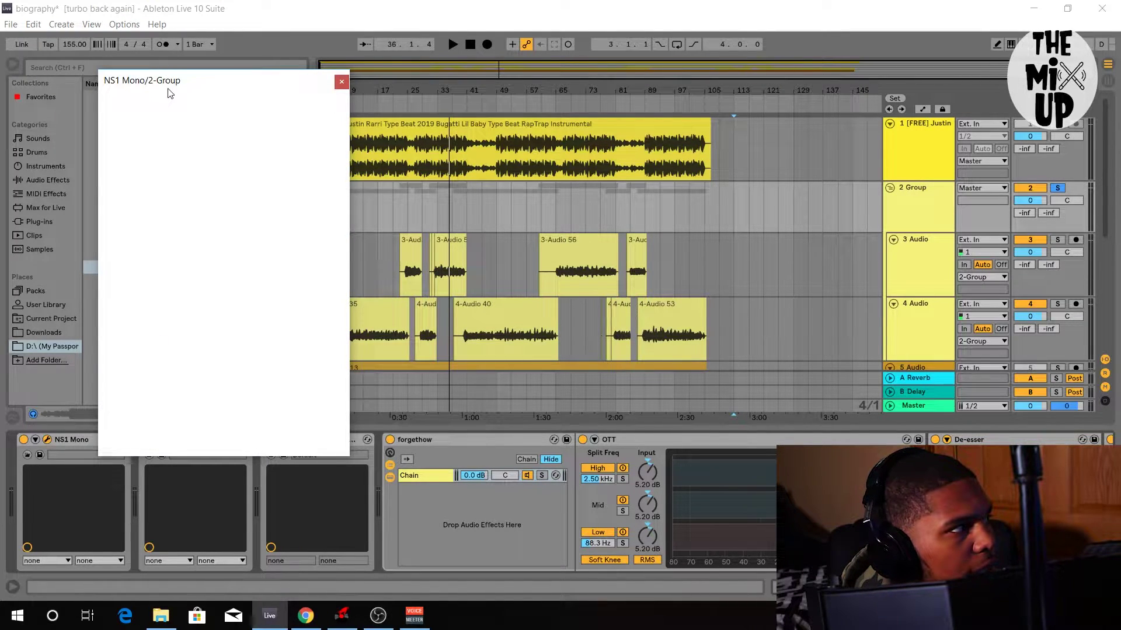
pyautogui.moveTo(170, 93); pyautogui.dragTo(117, 56)
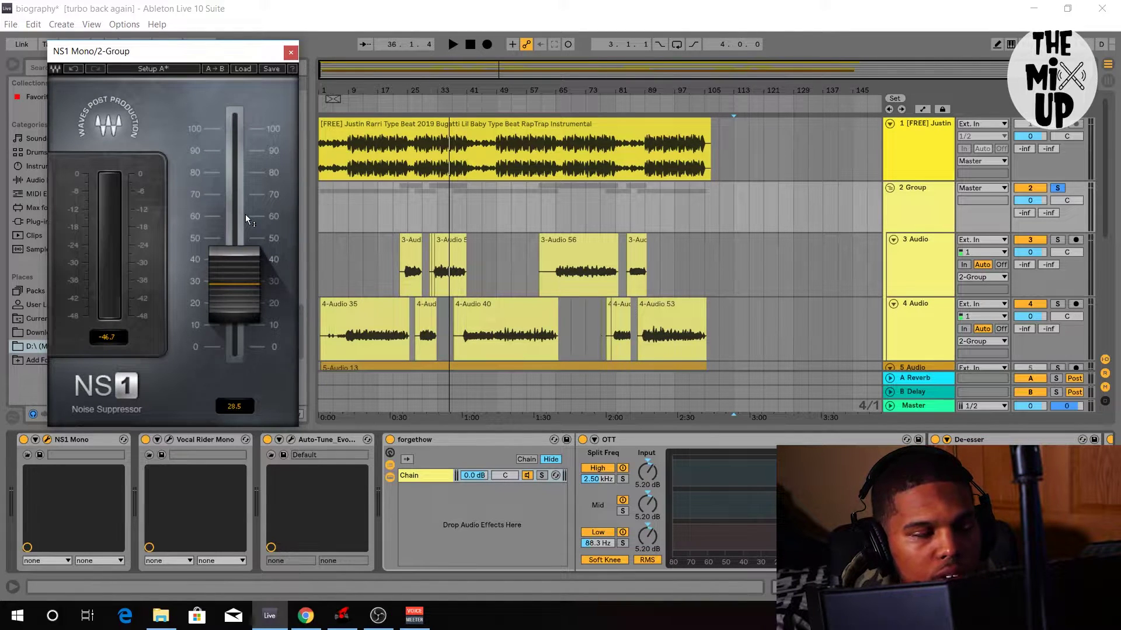
# Compare the vocals with NS1 bypassed and re-enabled during playback.
pyautogui.click(23, 441)
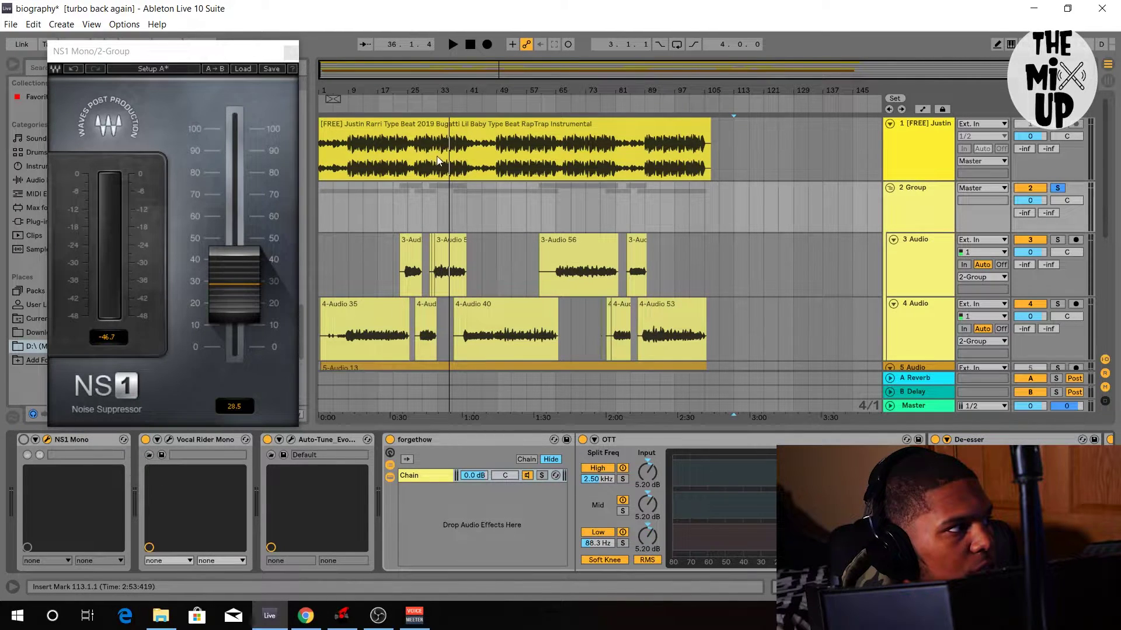
pyautogui.press('space')
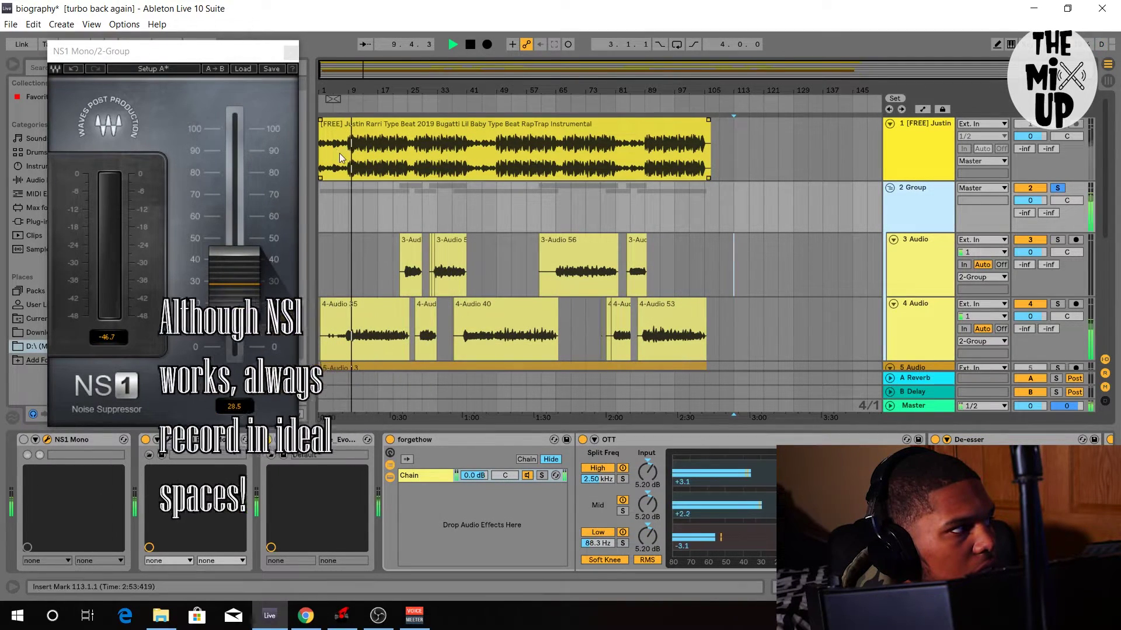
pyautogui.click(24, 441)
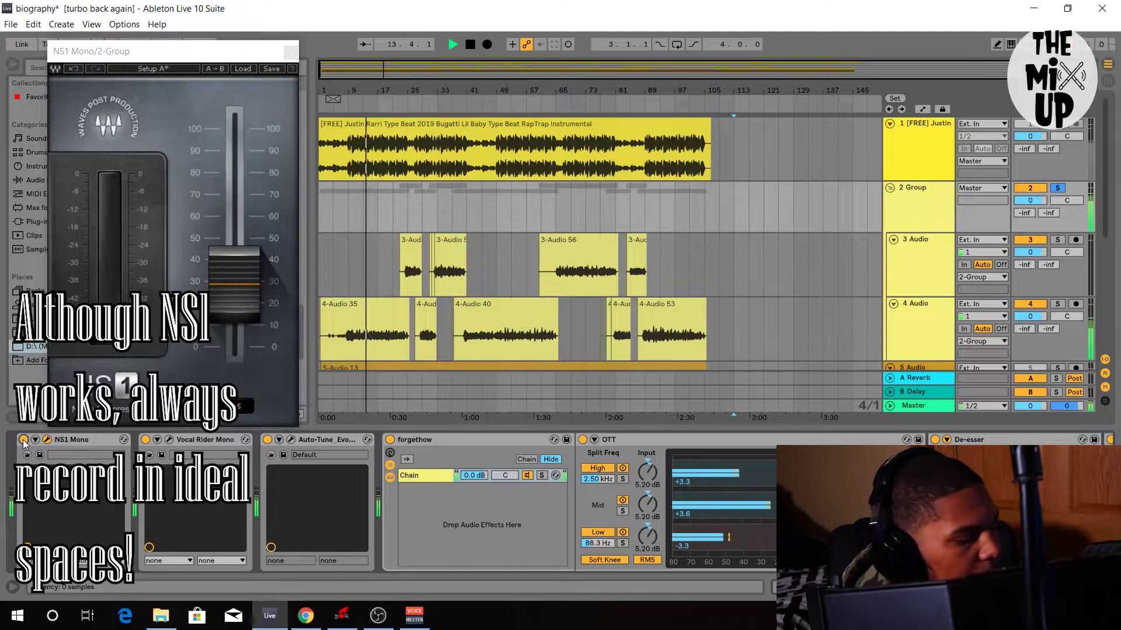
pyautogui.press('space')
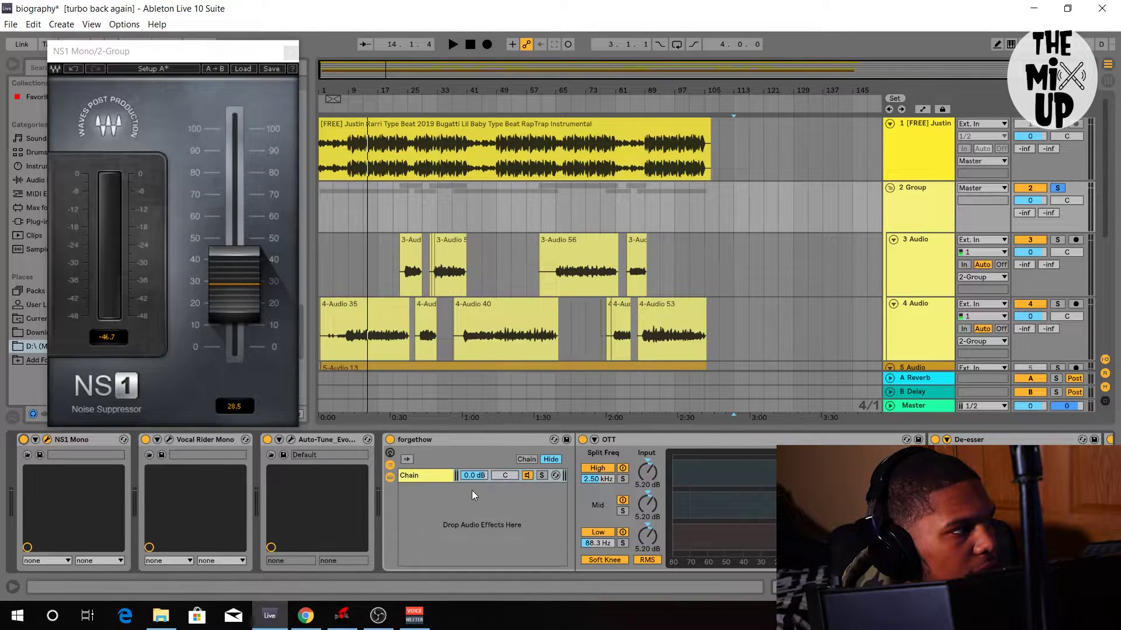
pyautogui.click(293, 440)
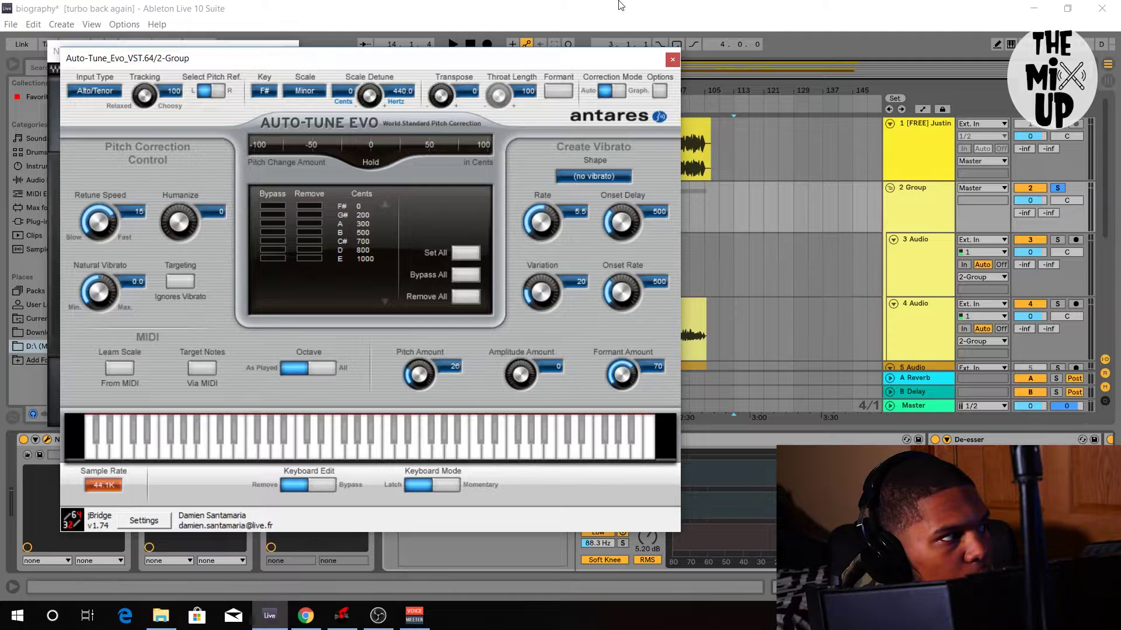
pyautogui.click(677, 63)
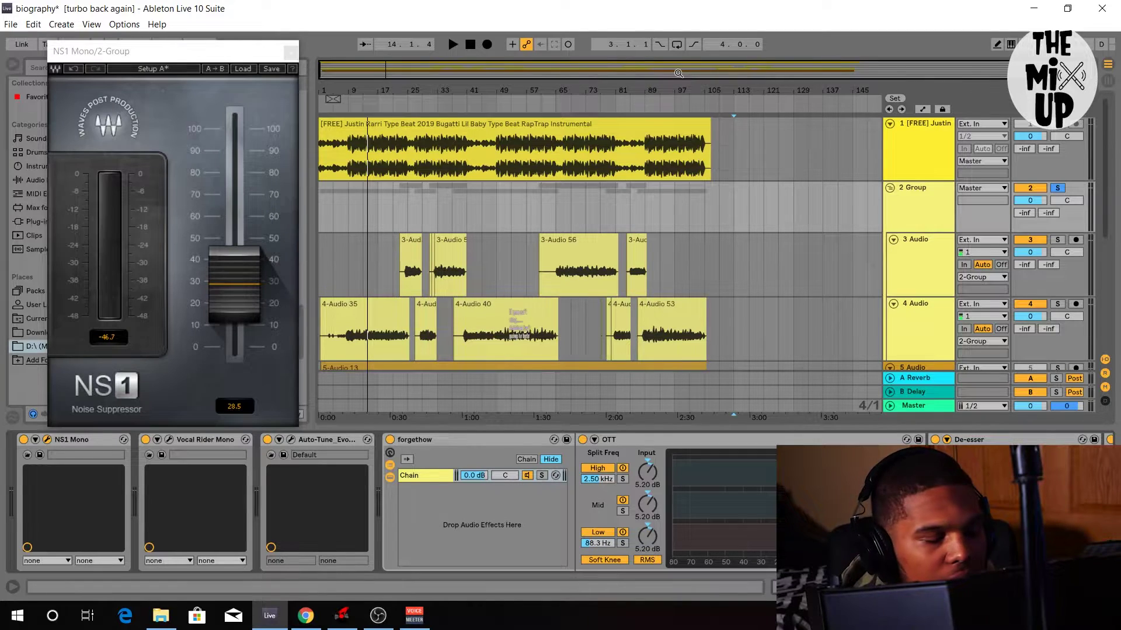
pyautogui.click(607, 149)
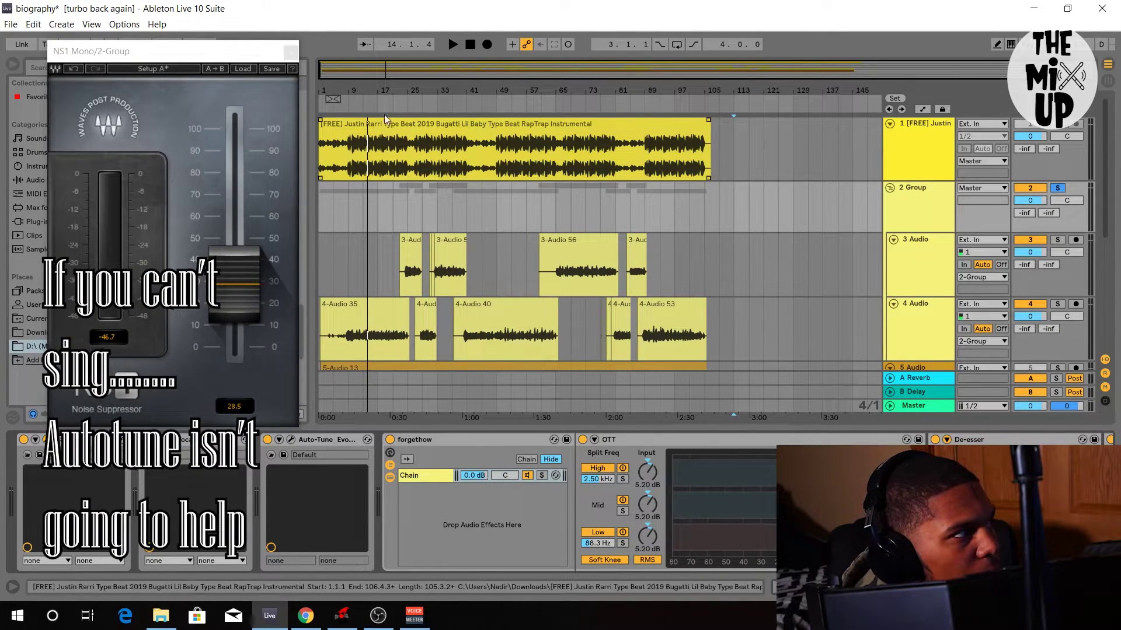
# Close NS1 and audition the vocals from bar 65 with OTT bypassed, then re-enabled.
pyautogui.click(291, 52)
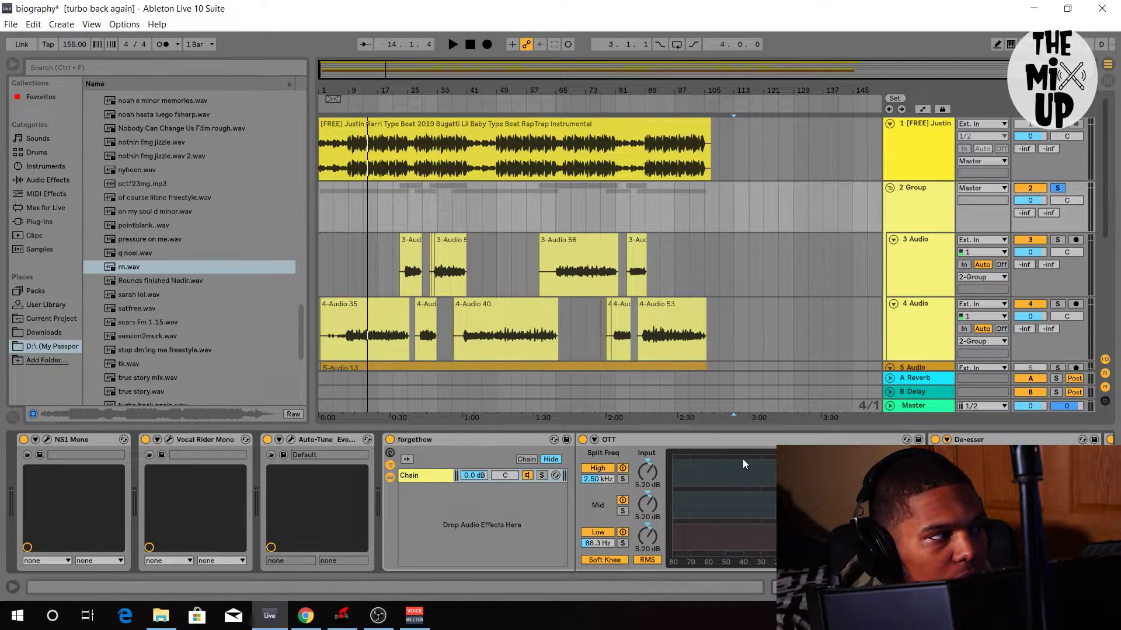
pyautogui.click(582, 439)
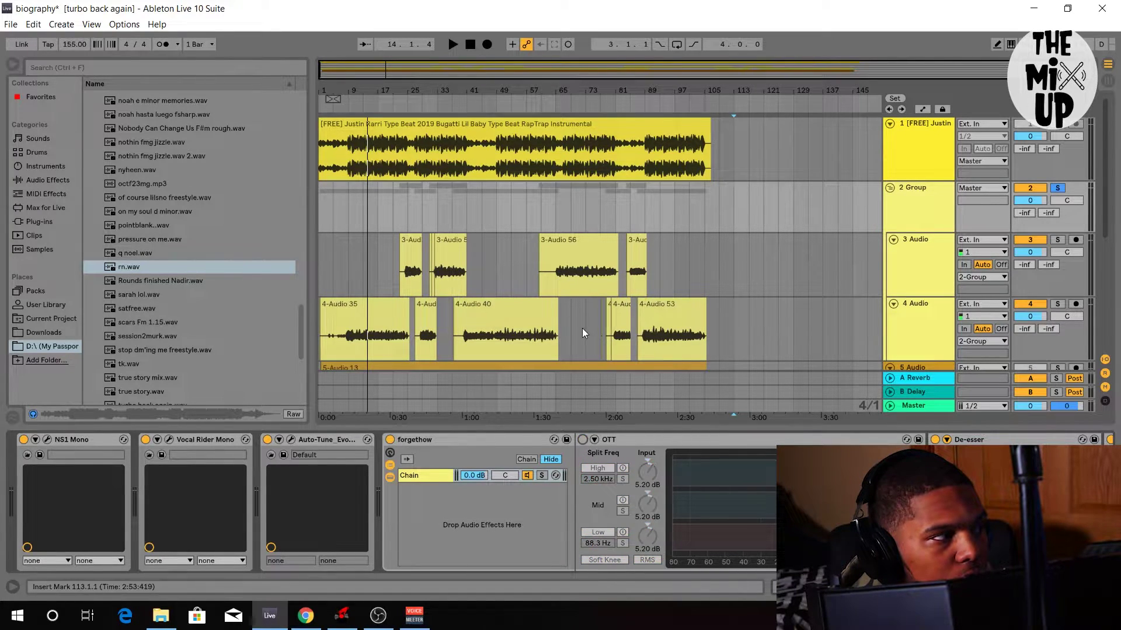
pyautogui.click(586, 161)
pyautogui.click(556, 106)
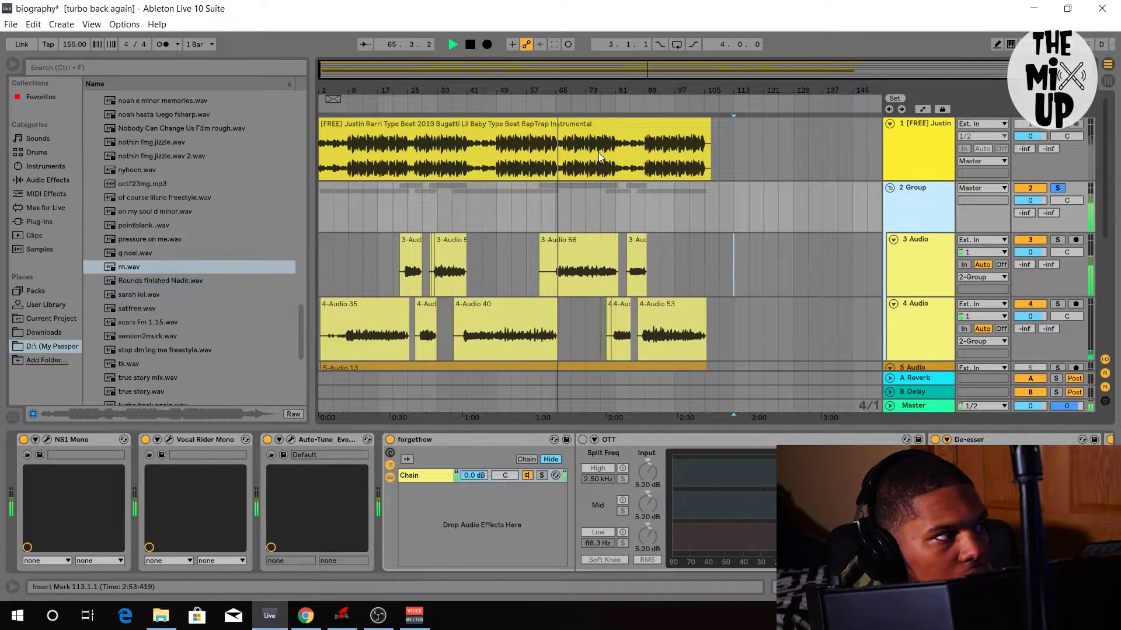
pyautogui.click(583, 440)
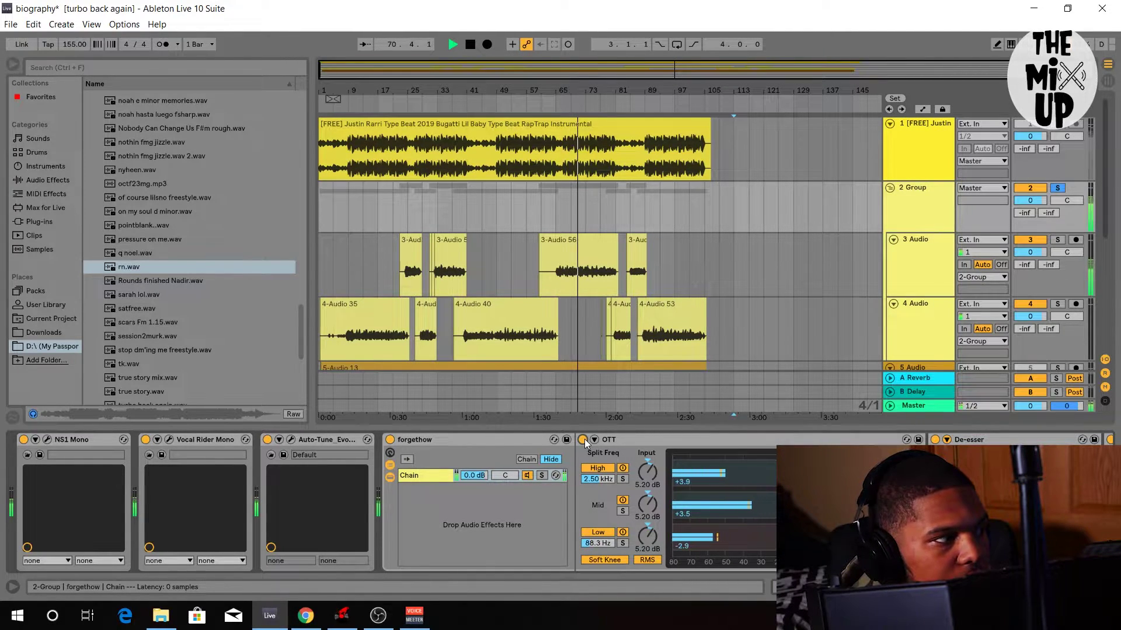
pyautogui.press('space')
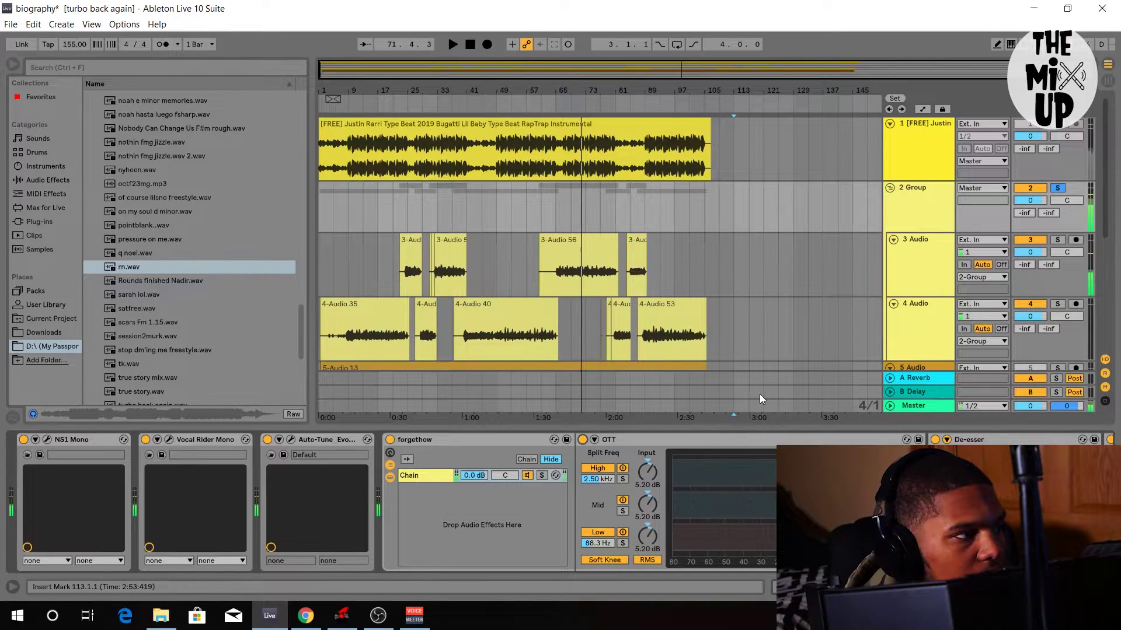
# Scroll to the later effects and audition from bar 66 with De-esser off, then on.
pyautogui.hscroll(5, 582, 444)
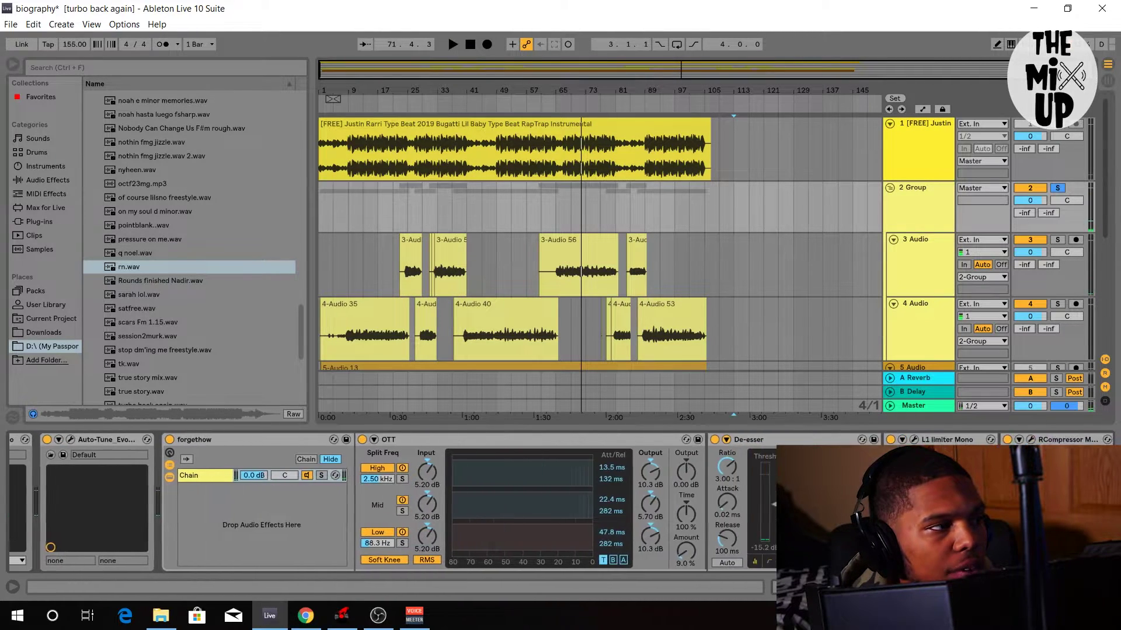
pyautogui.hscroll(4, 582, 443)
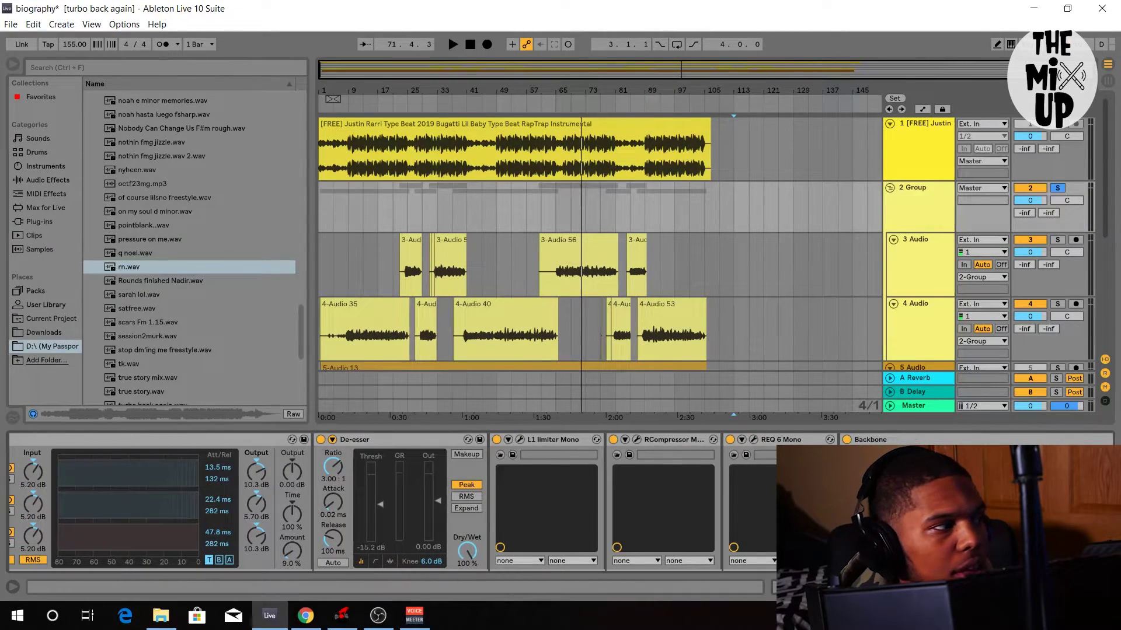
pyautogui.click(320, 439)
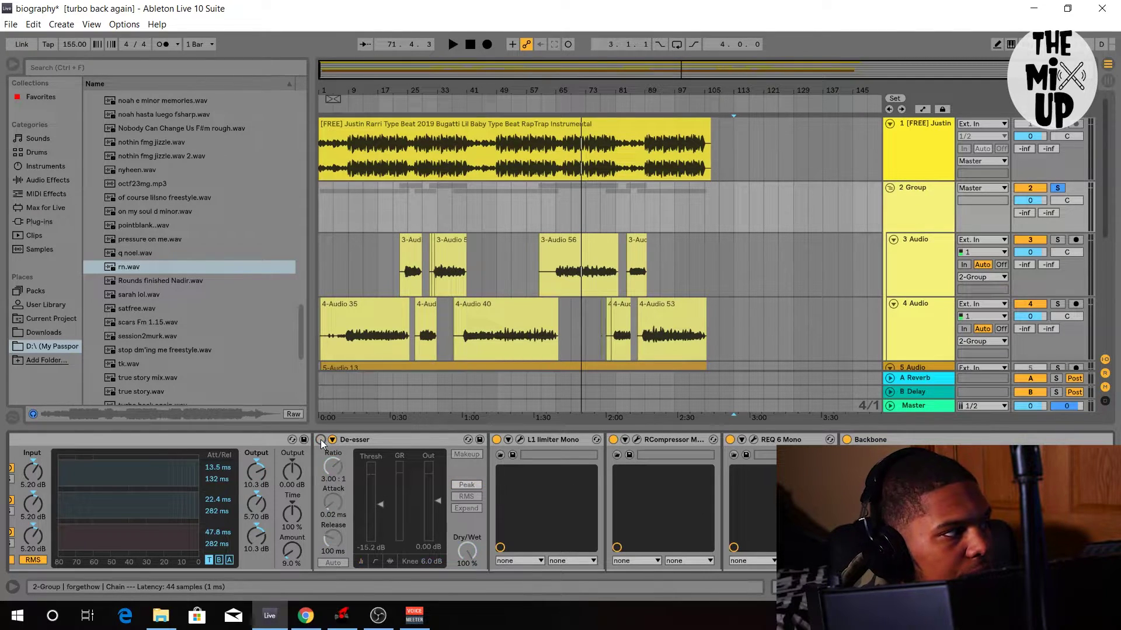
pyautogui.click(562, 99)
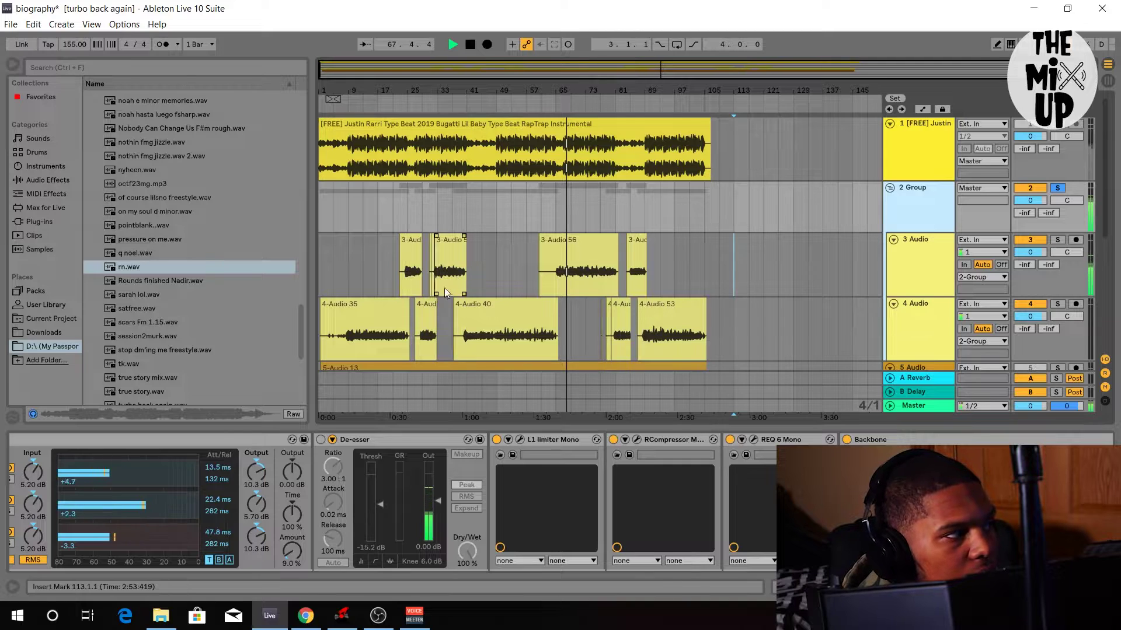
pyautogui.click(320, 439)
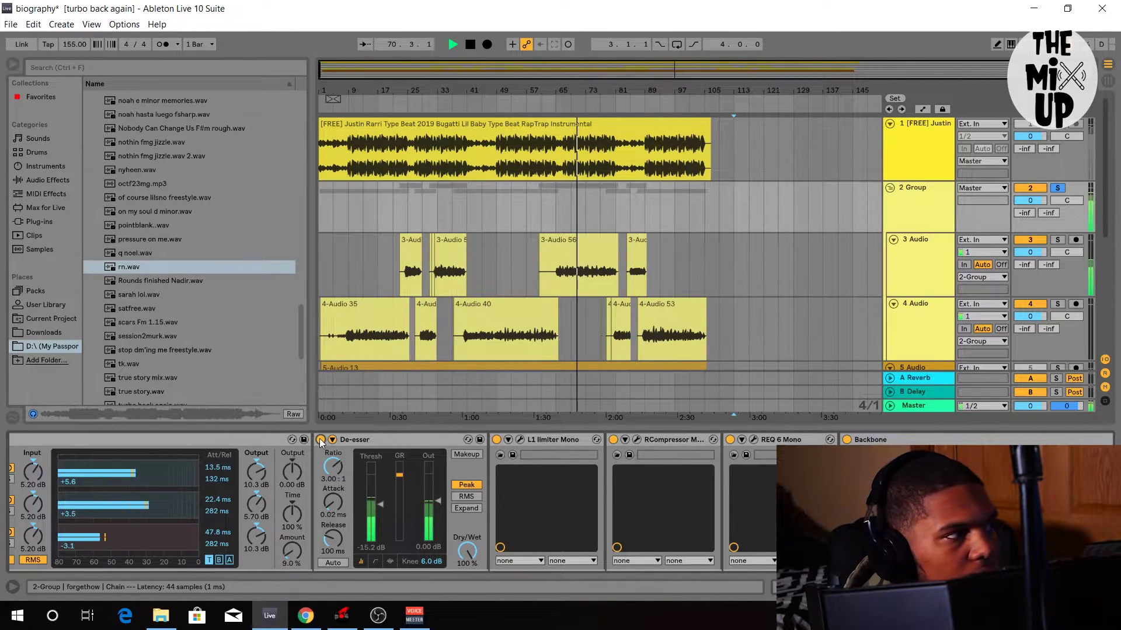
pyautogui.press('space')
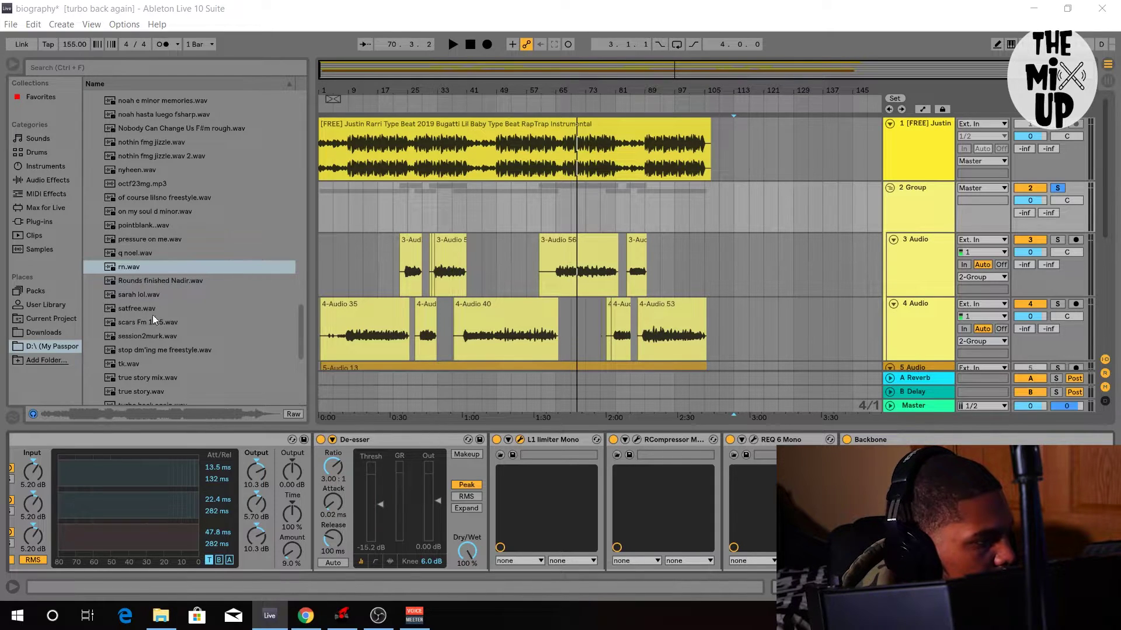
pyautogui.hotkey('ctrl', 'alt', 'p')
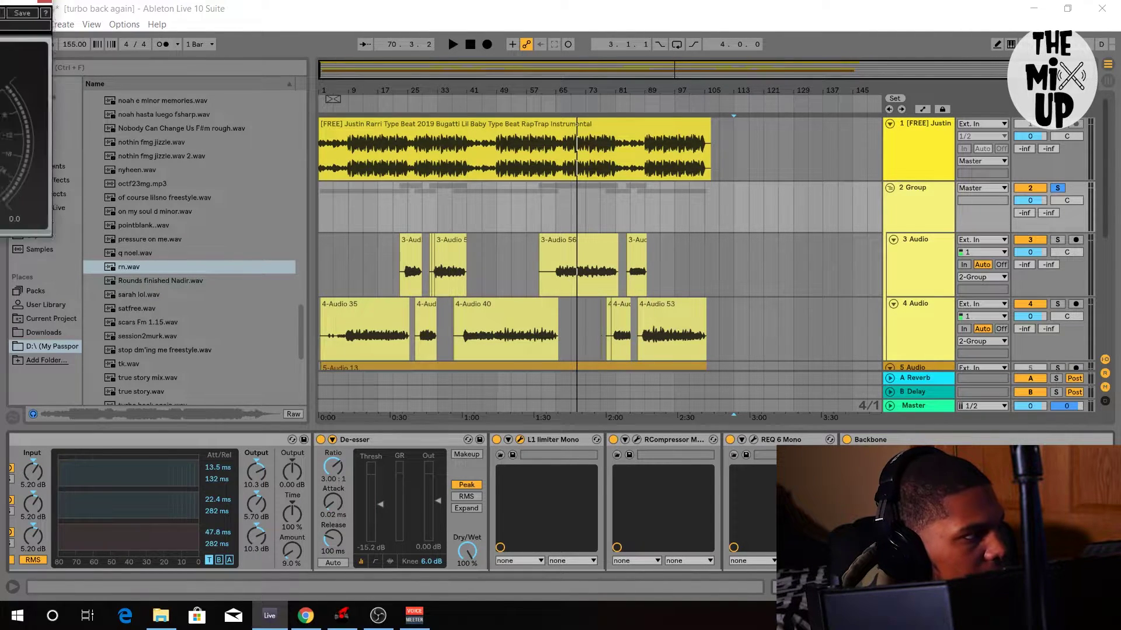
pyautogui.moveTo(213, 20); pyautogui.dragTo(272, 67)
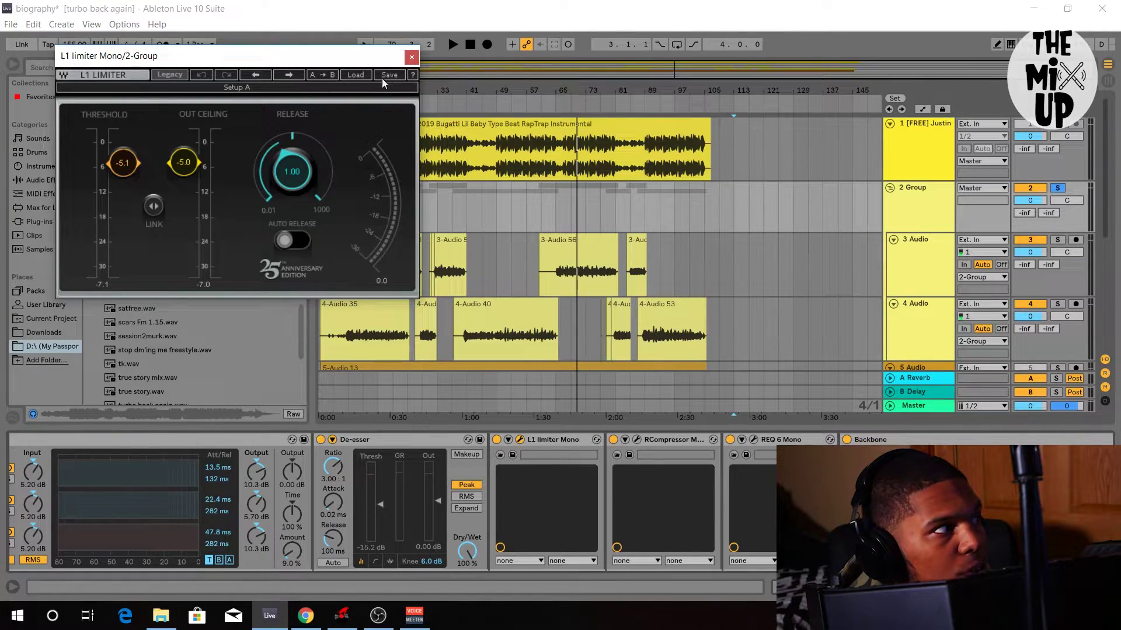
pyautogui.click(411, 57)
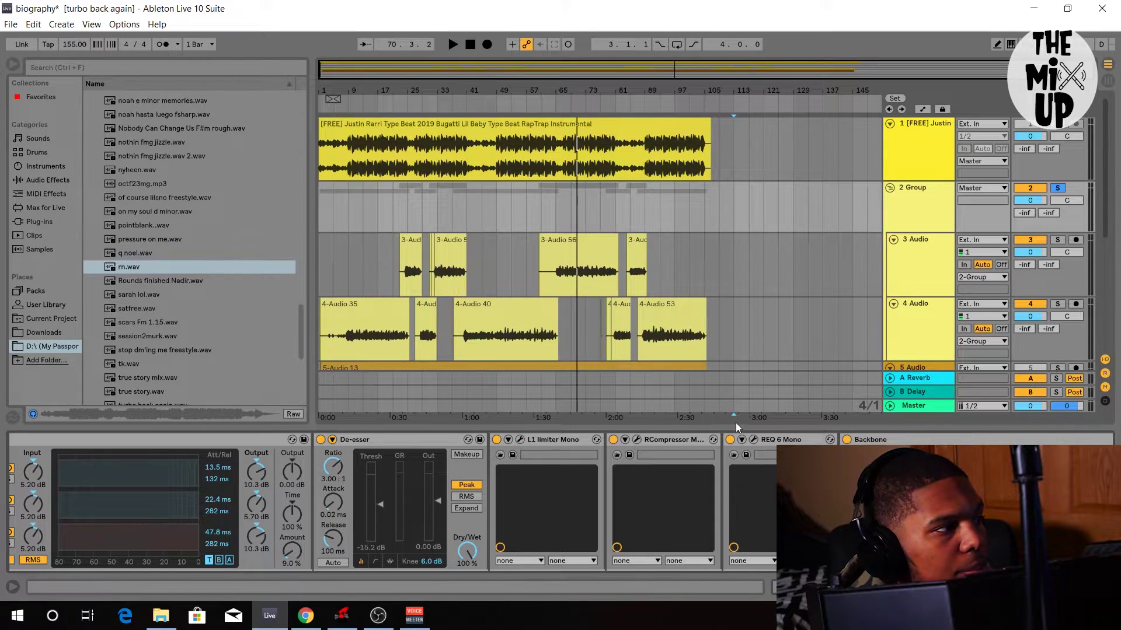
pyautogui.click(637, 439)
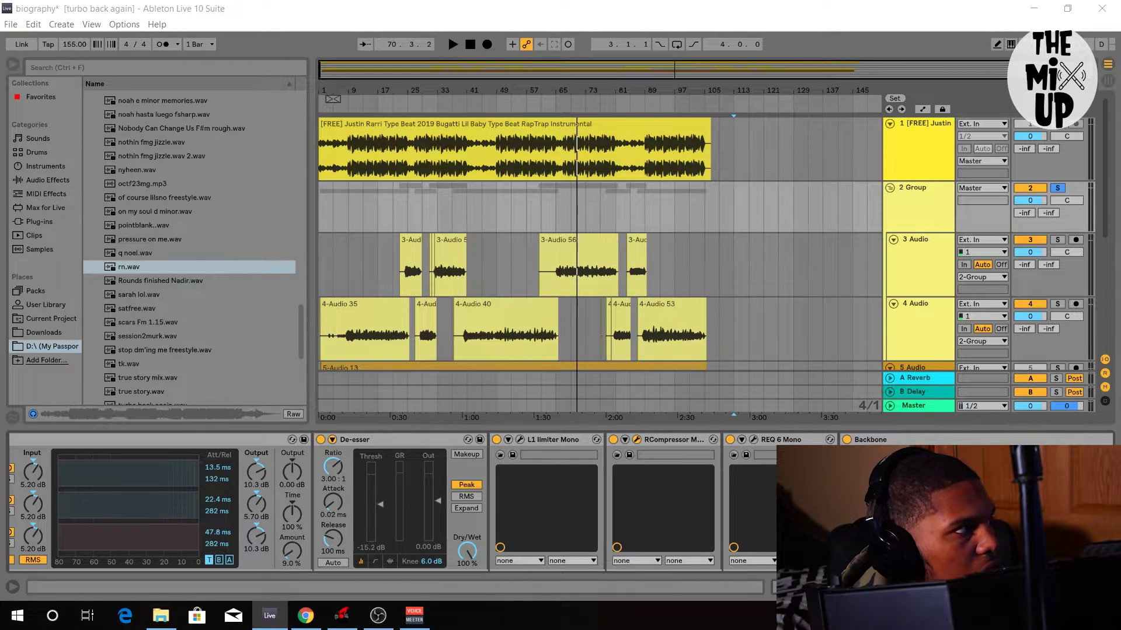
pyautogui.moveTo(205, 109); pyautogui.dragTo(372, 104)
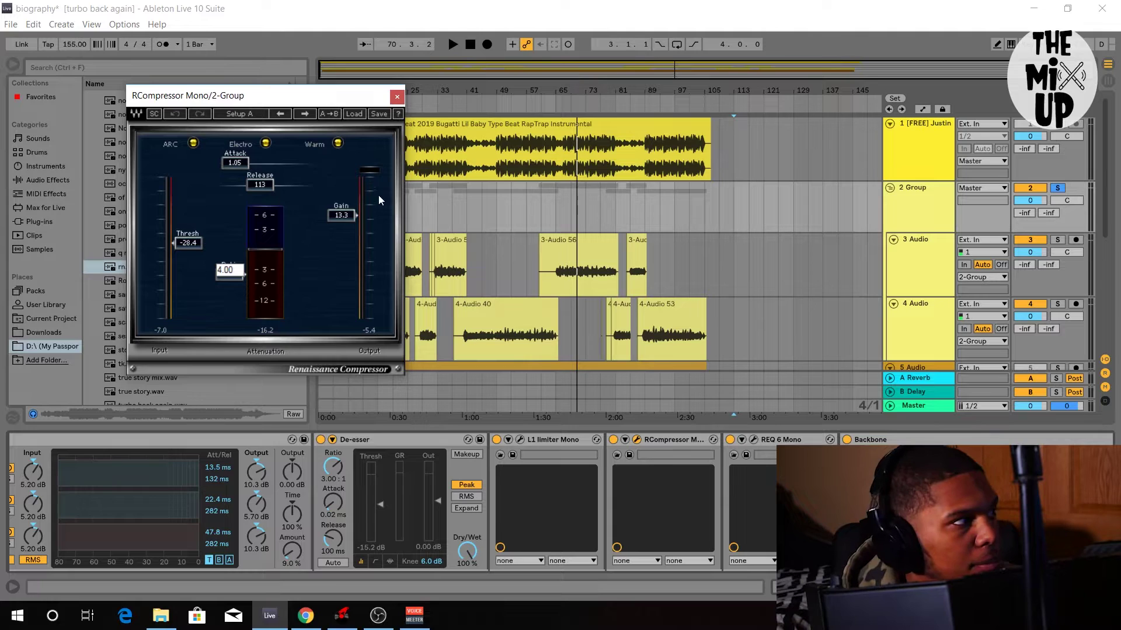
pyautogui.click(397, 97)
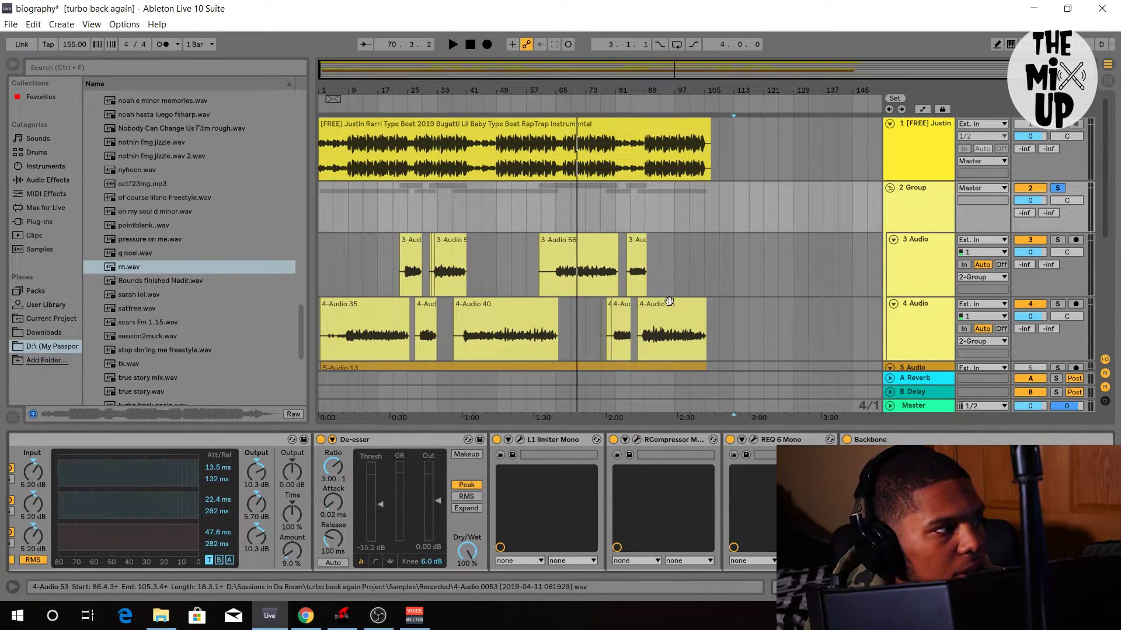
pyautogui.click(753, 440)
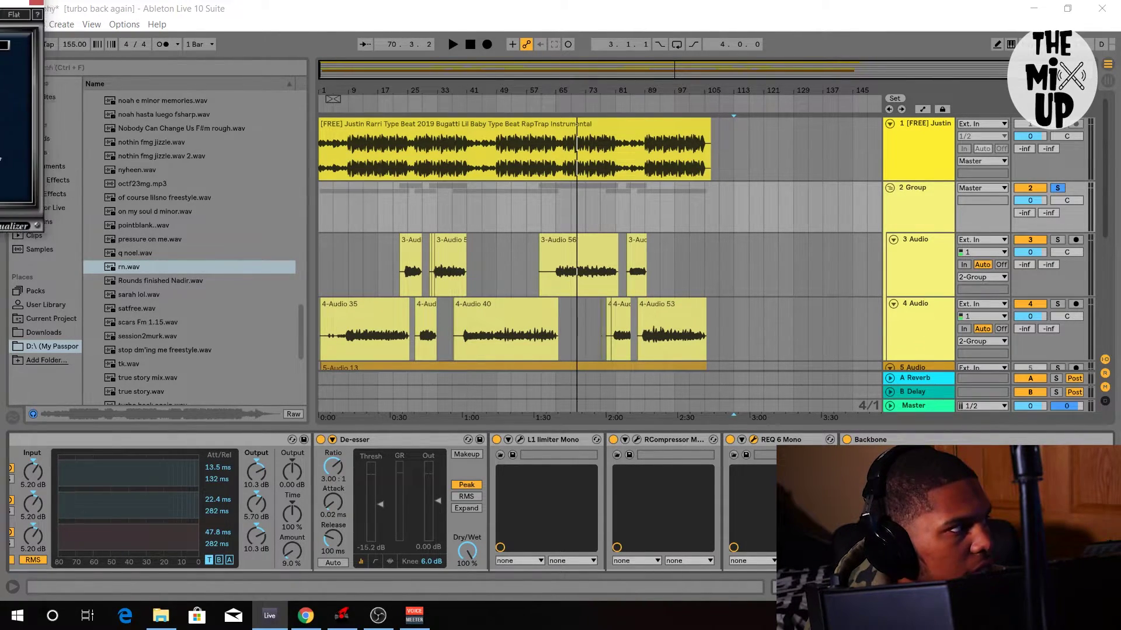
pyautogui.moveTo(24, 17); pyautogui.dragTo(107, 48)
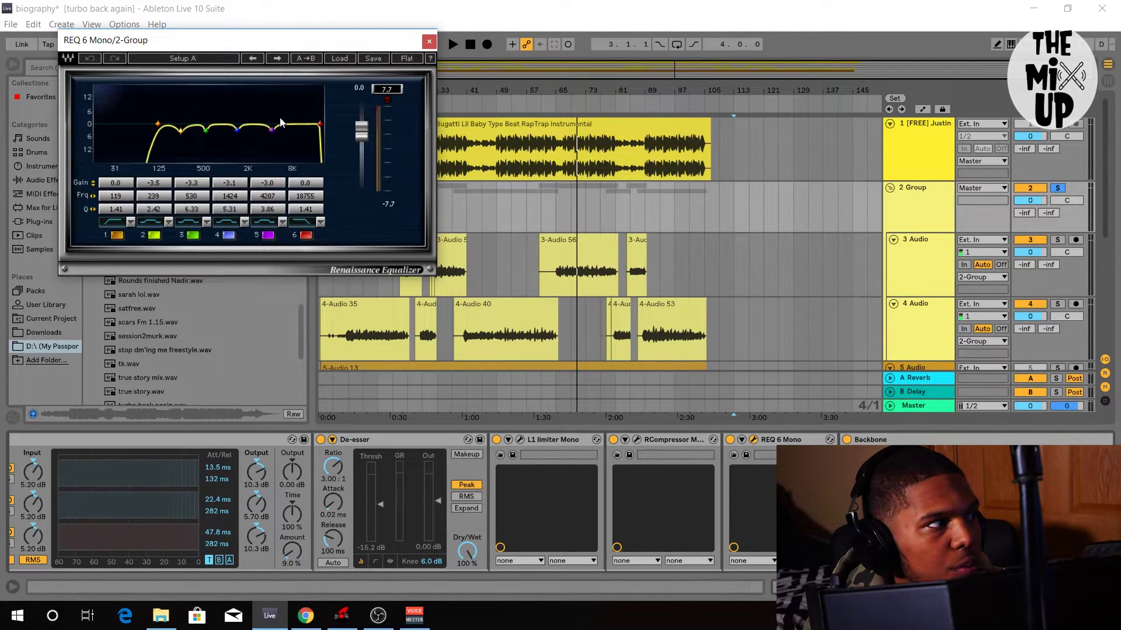
pyautogui.click(566, 106)
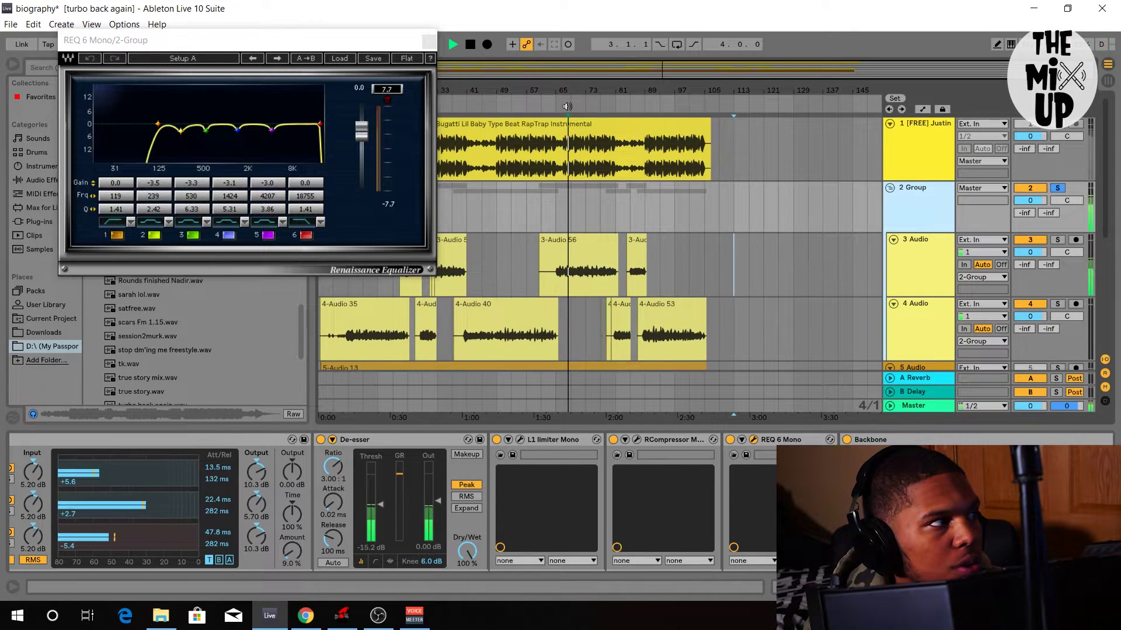
pyautogui.click(271, 129)
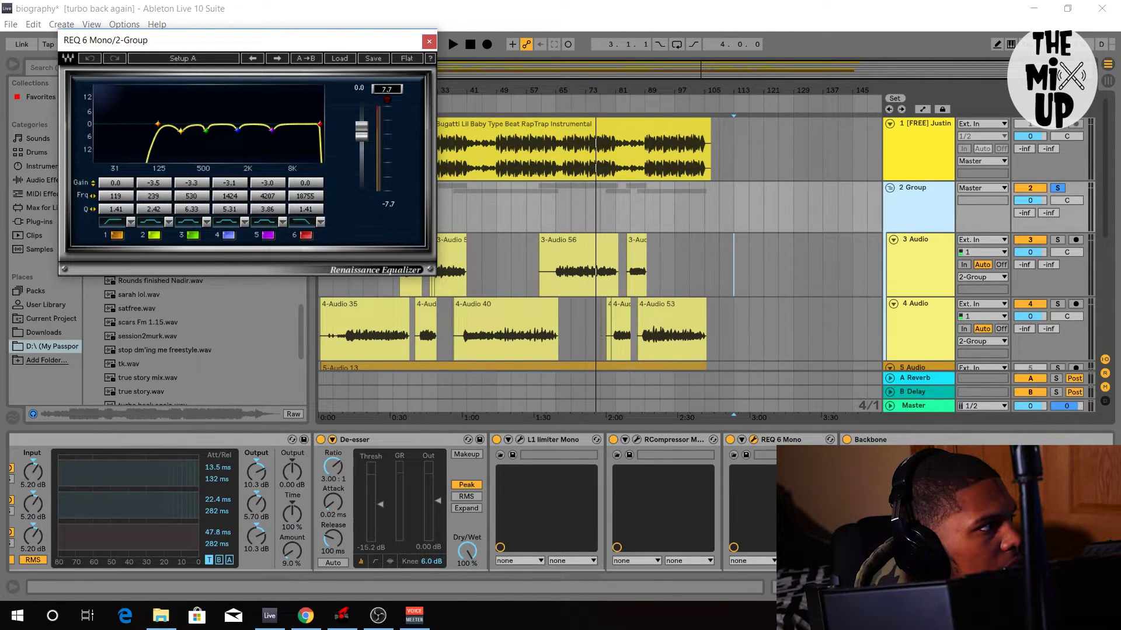
pyautogui.click(282, 222)
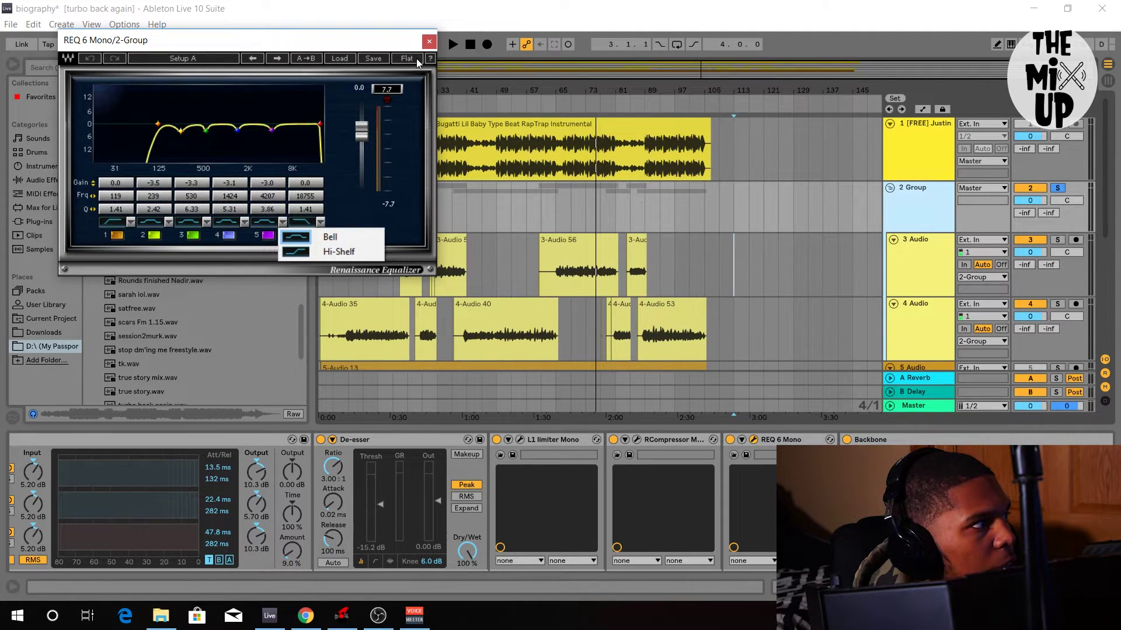
pyautogui.click(276, 183)
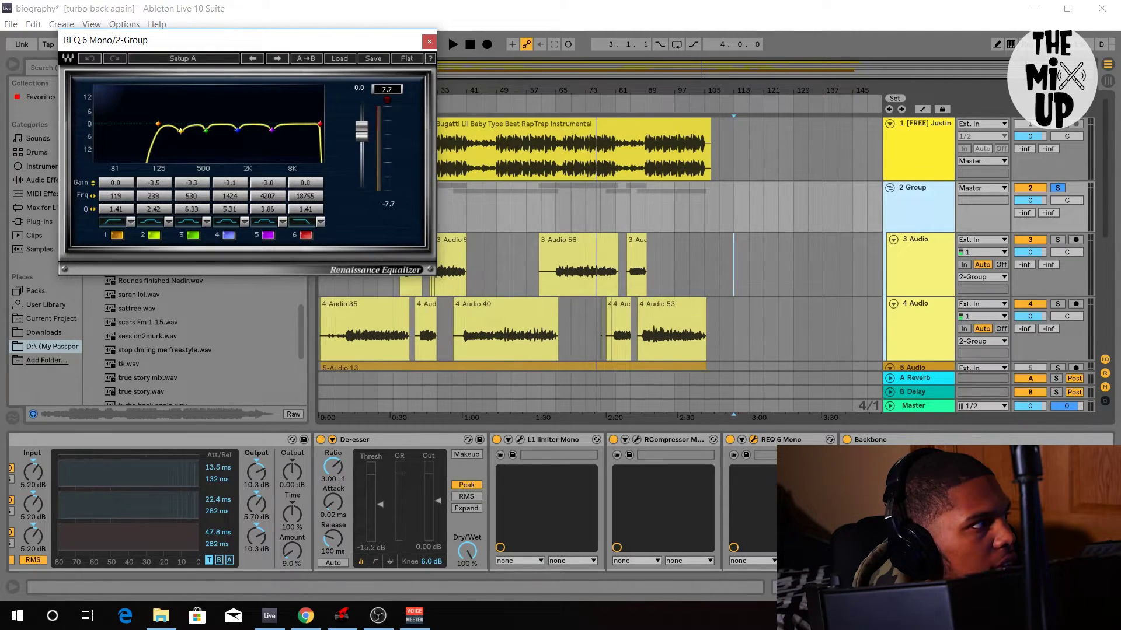
pyautogui.click(374, 58)
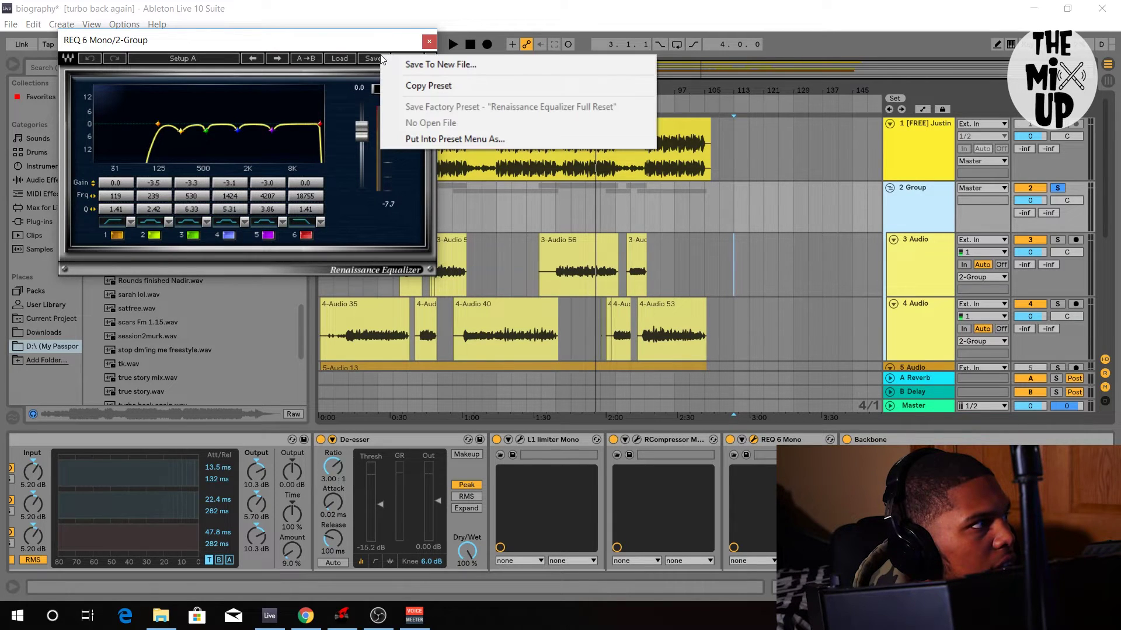
pyautogui.click(430, 42)
pyautogui.click(430, 42)
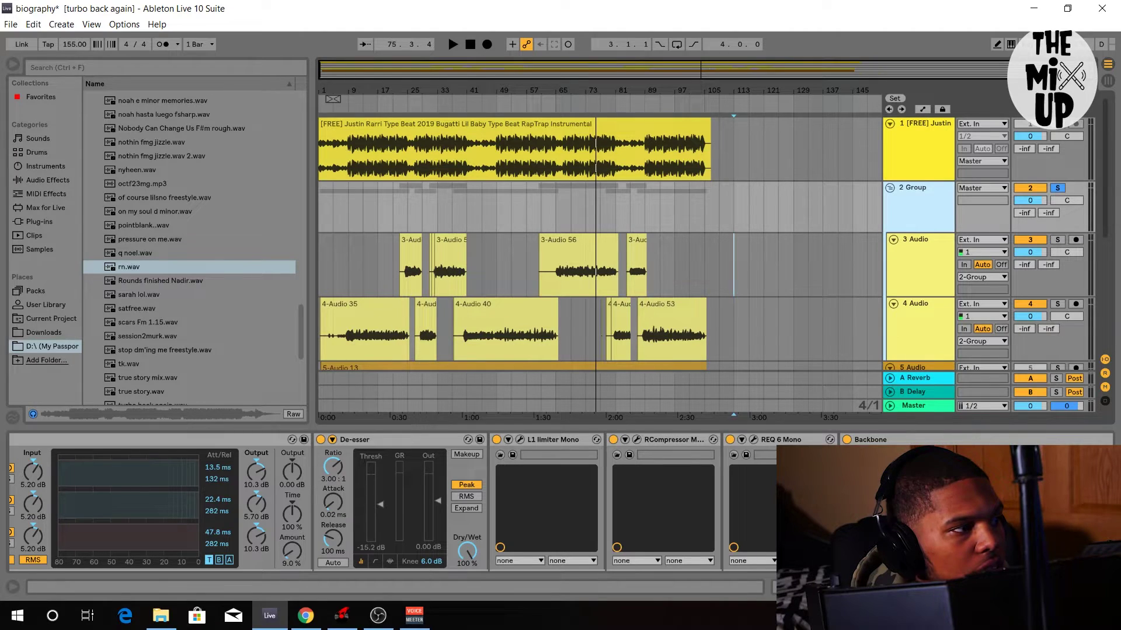
# Play from bar 37, raise Backbone's Decay Time to 2.01 s, then bypass Backbone.
pyautogui.hscroll(5, 560, 502)
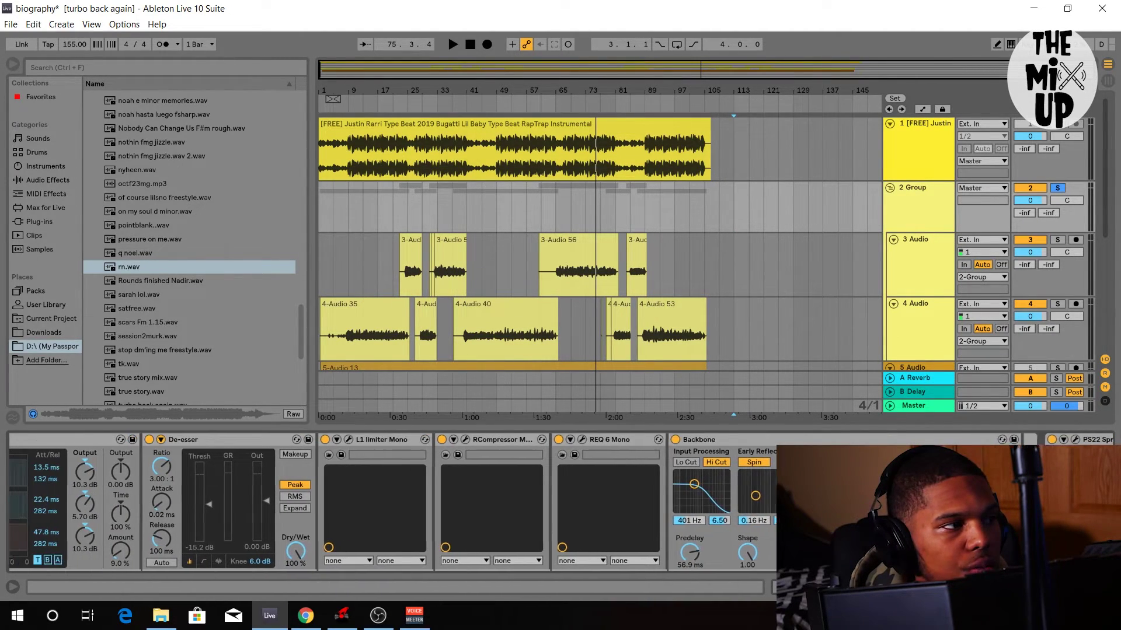
pyautogui.hscroll(-3, 566, 502)
pyautogui.hscroll(5, 385, 503)
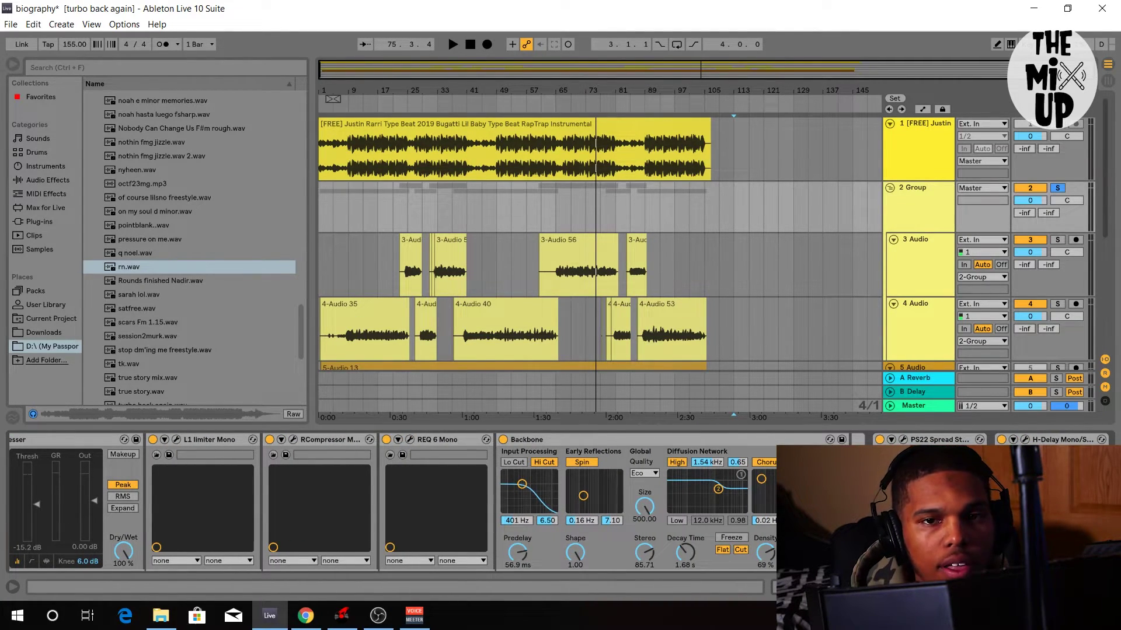
pyautogui.hscroll(1, 561, 503)
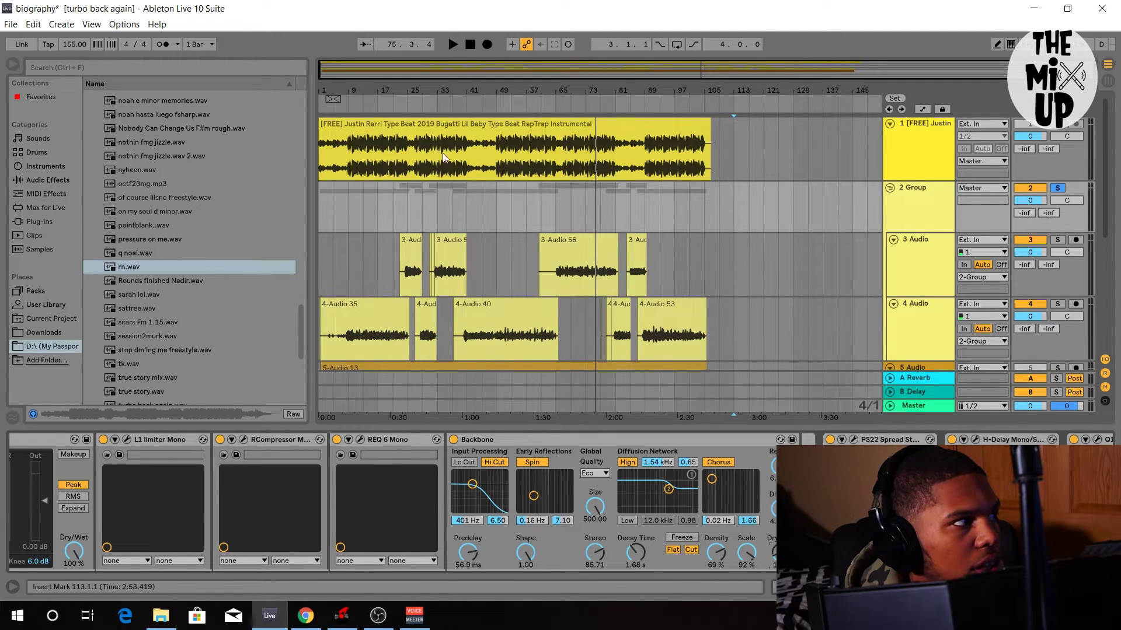
pyautogui.click(452, 115)
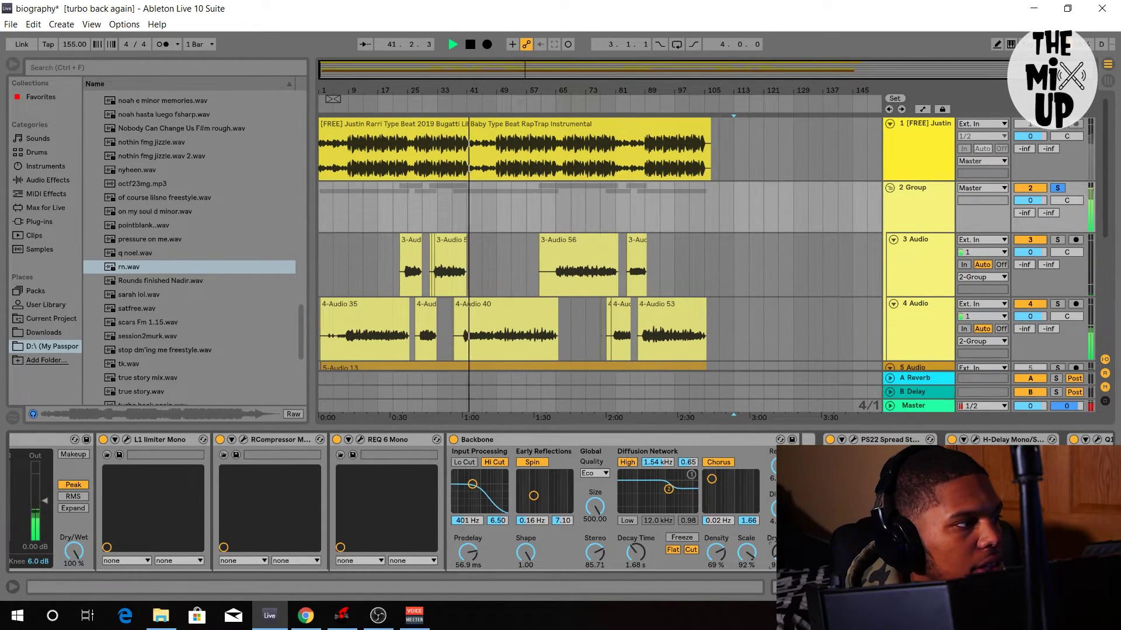
pyautogui.moveTo(641, 566); pyautogui.dragTo(641, 549)
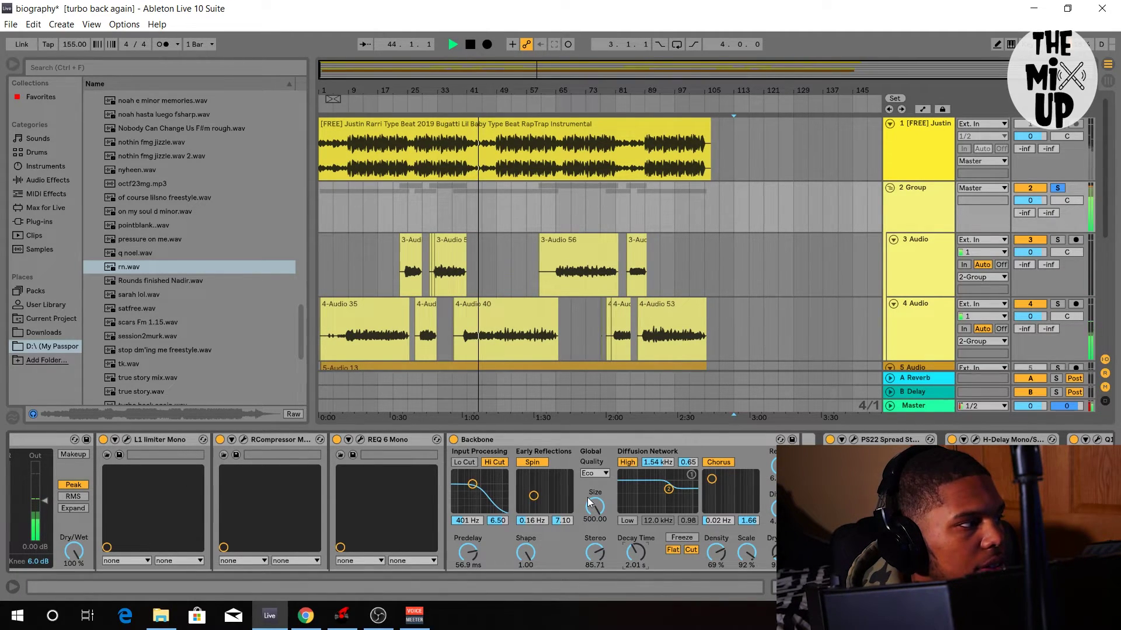
pyautogui.click(455, 441)
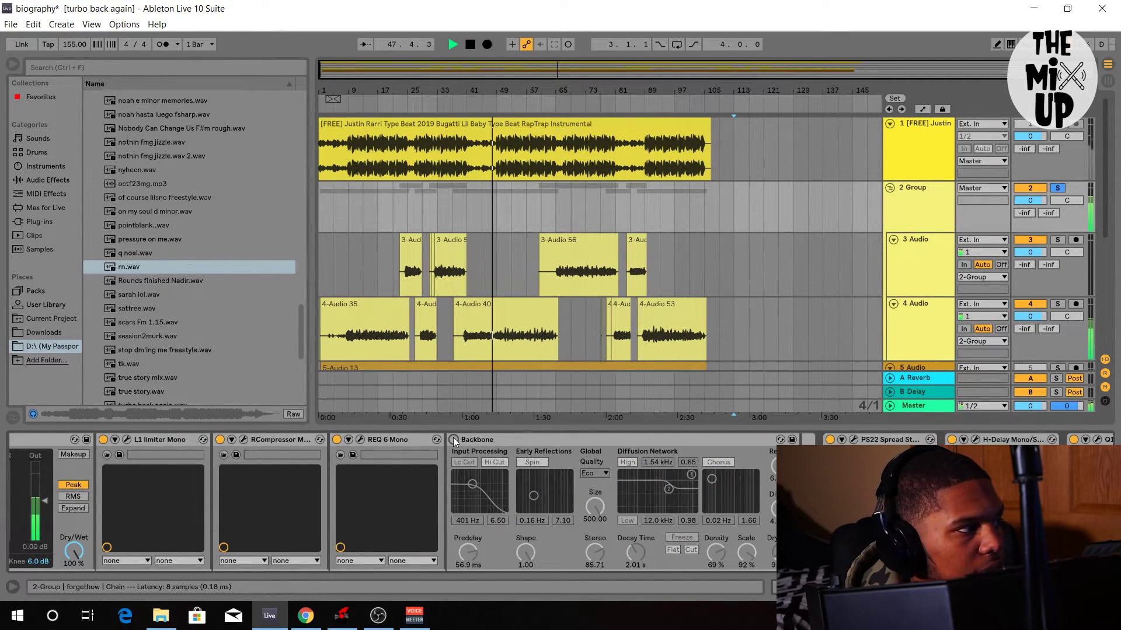
# Re-enable the Backbone reverb, unsolo the 2 Group track, and stop playback.
pyautogui.click(456, 441)
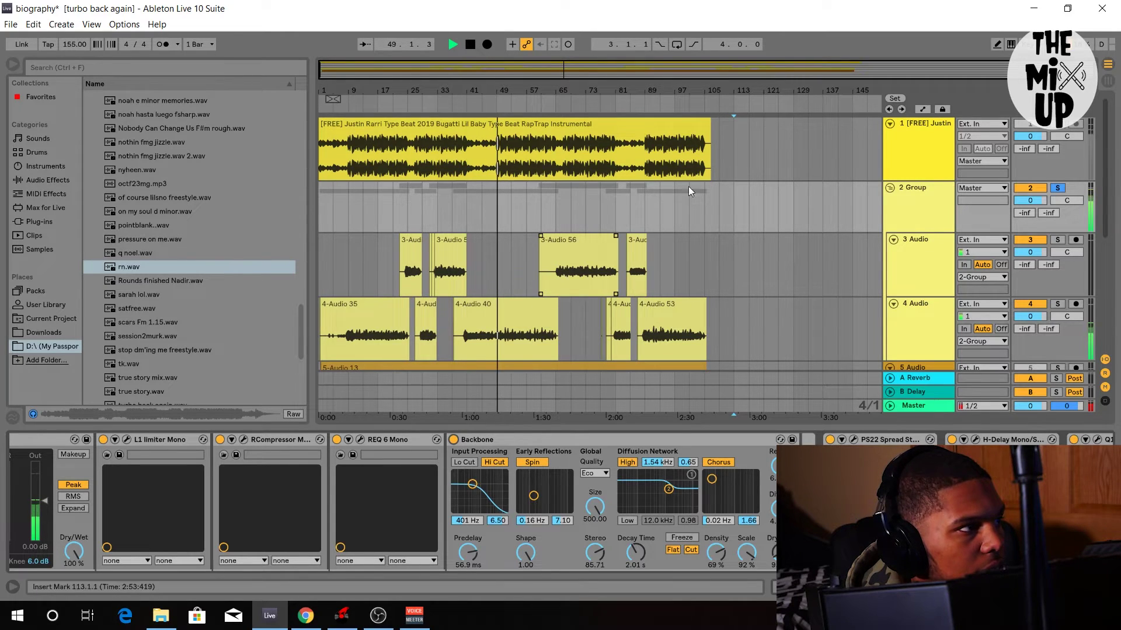
pyautogui.click(1057, 187)
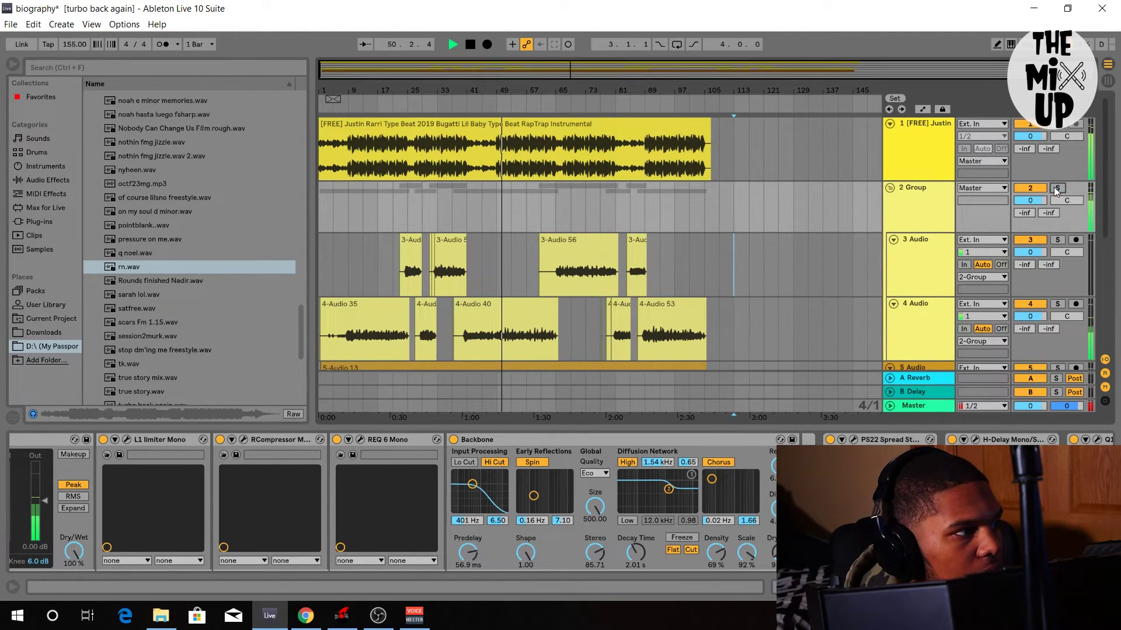
pyautogui.hscroll(-5, 385, 502)
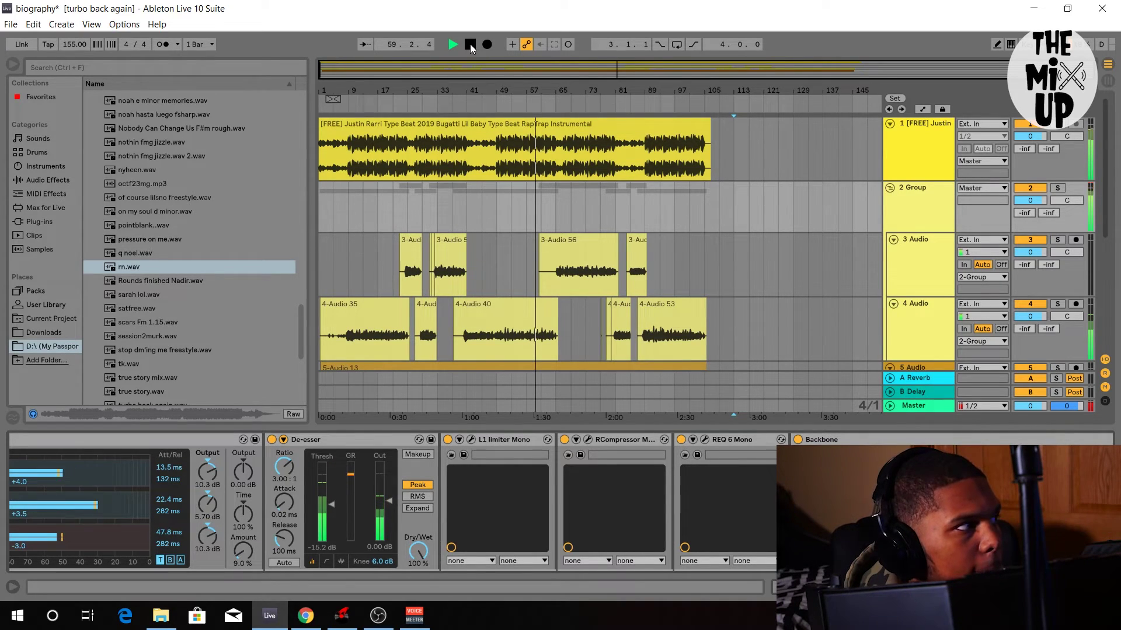
pyautogui.click(470, 46)
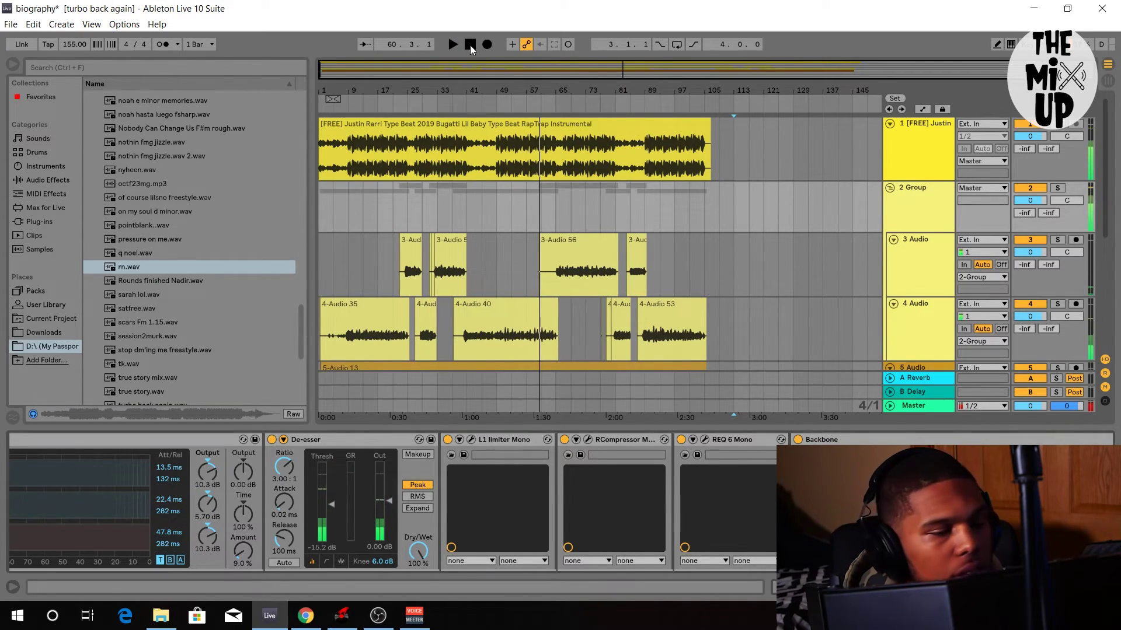